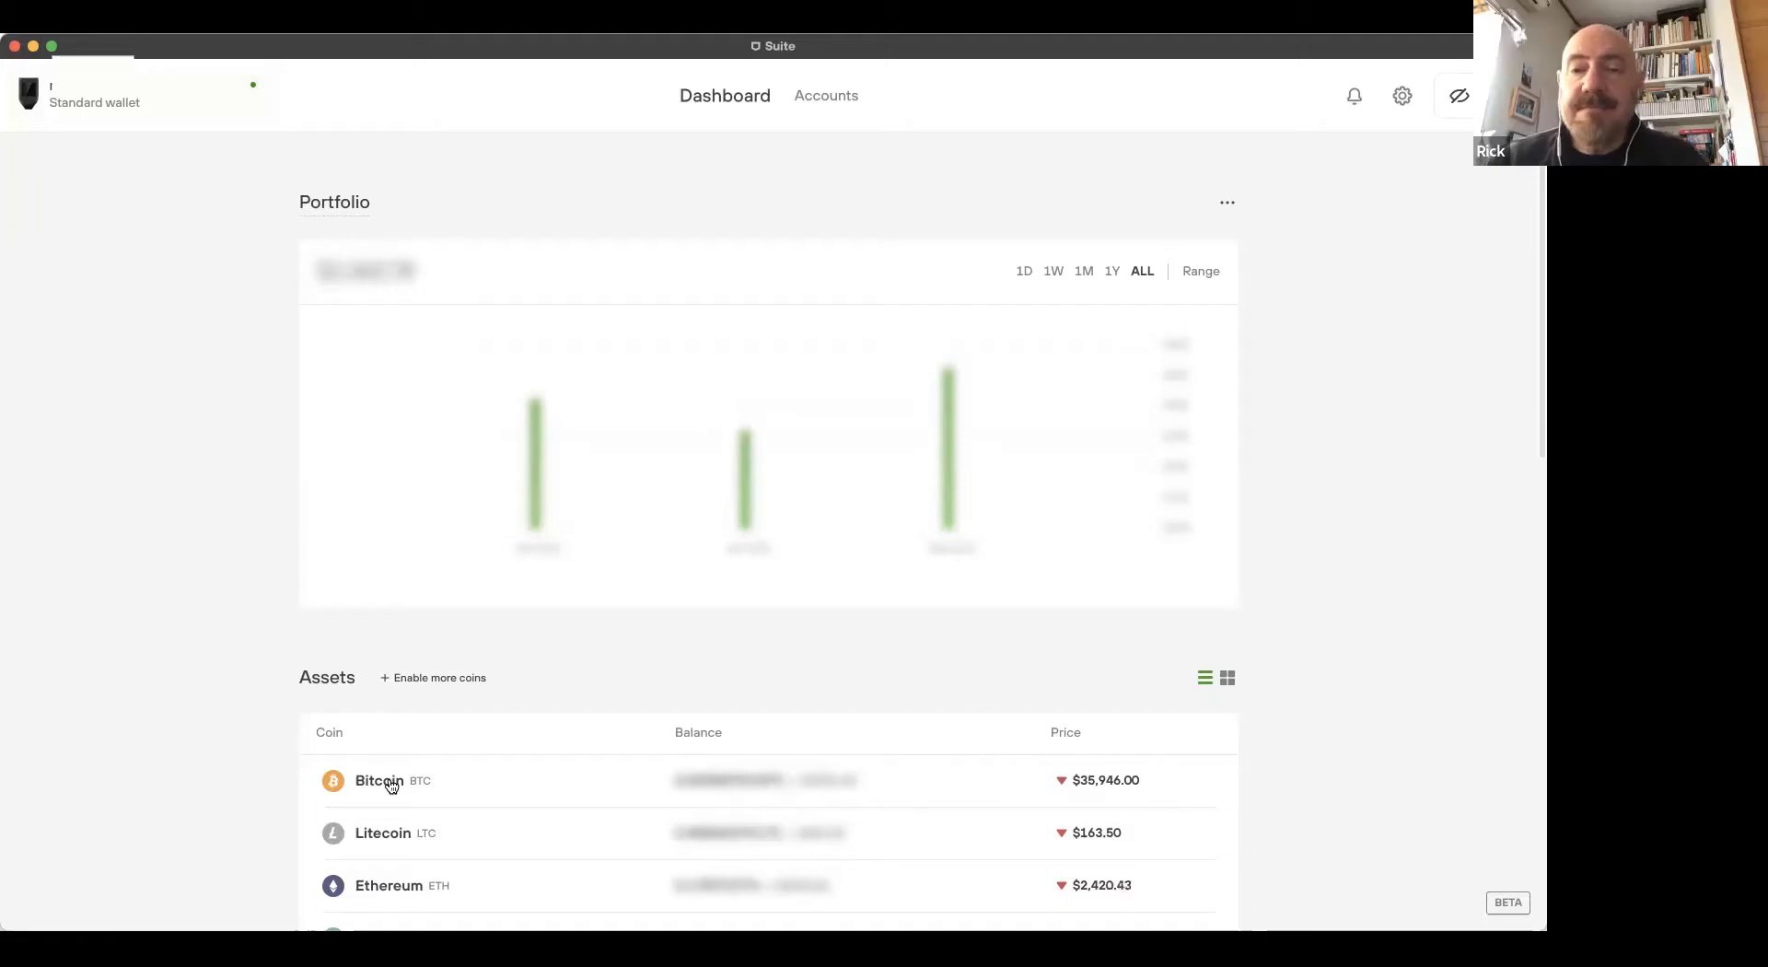
Step: Open the Bitcoin #1 account from Assets and begin a new Send payment
{"action": "left_click", "coordinate": [391, 783]}
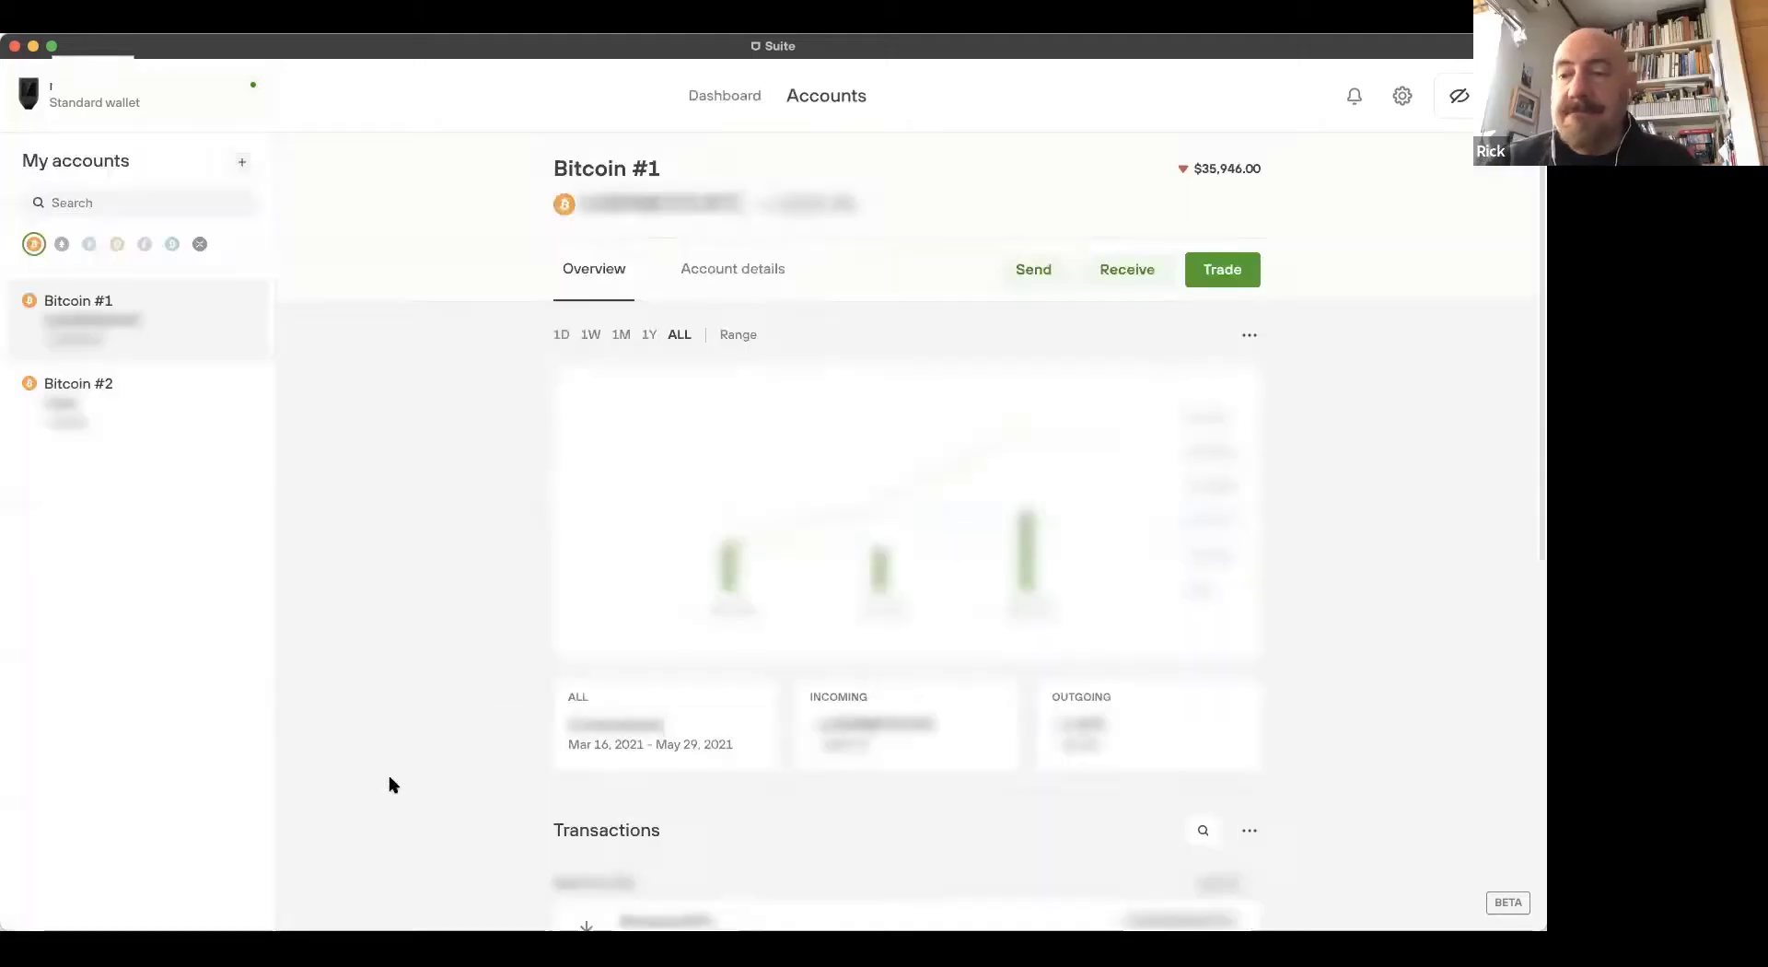
{"action": "left_click", "coordinate": [1033, 279]}
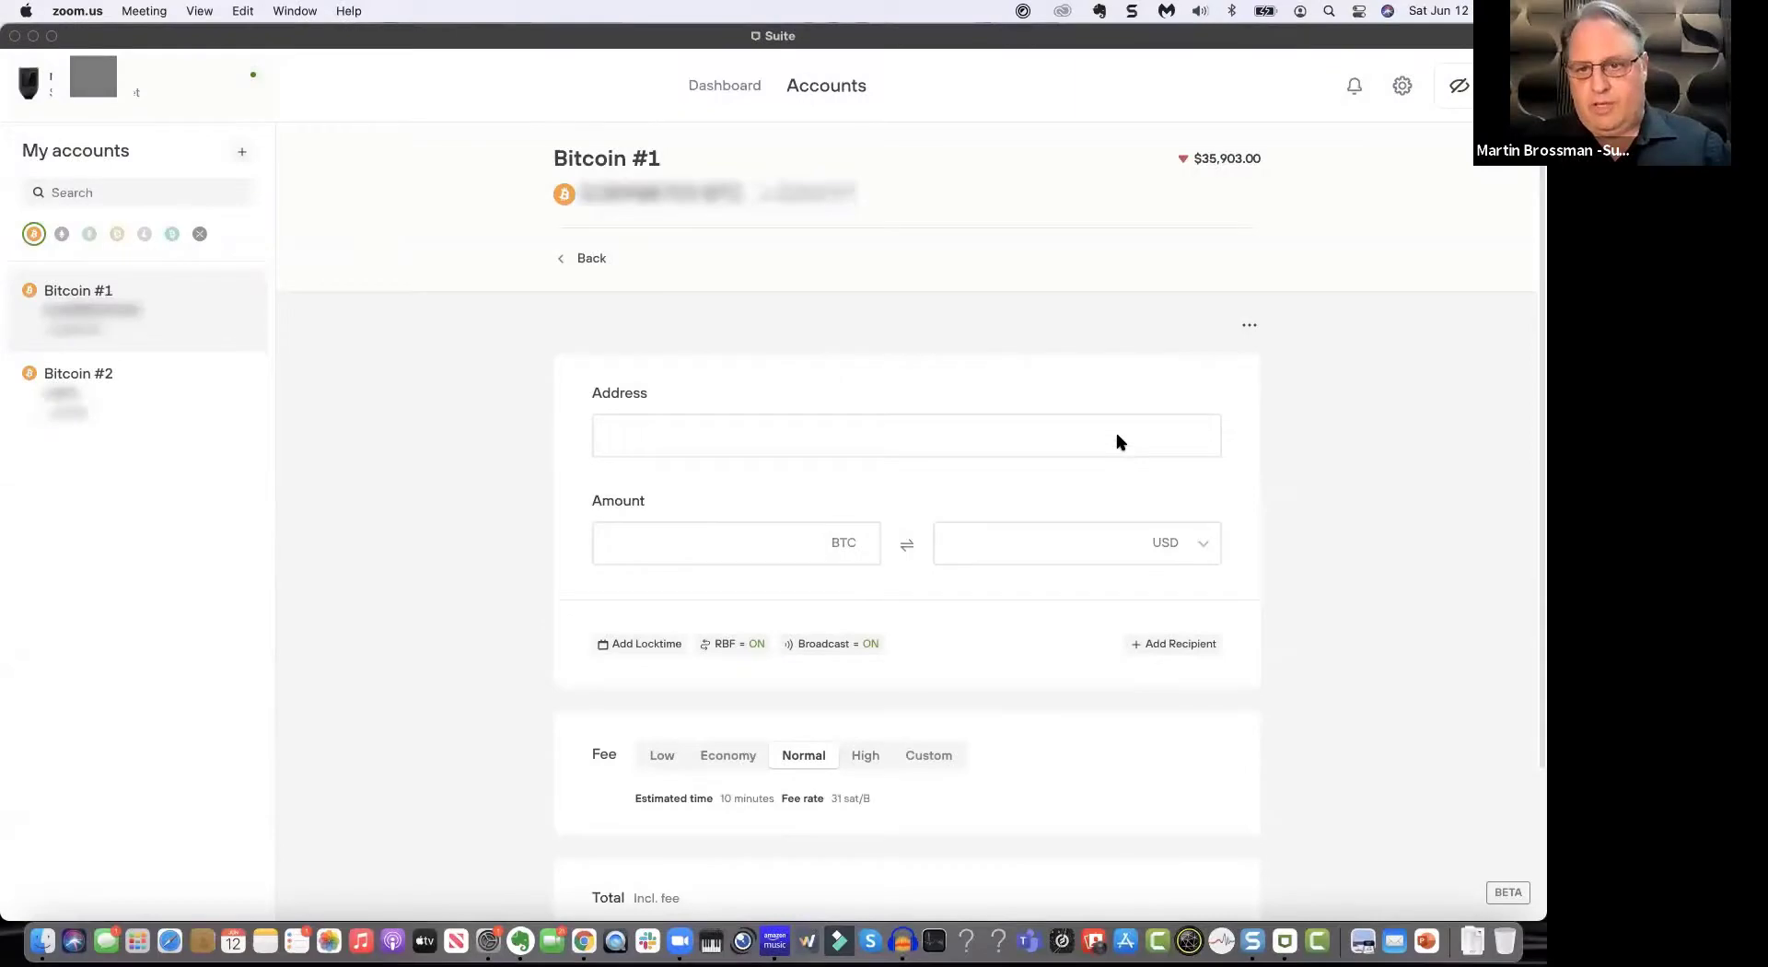
Step: Fill the recipient address by scanning the recipient's QR code with the webcam
{"action": "left_click", "coordinate": [1120, 442]}
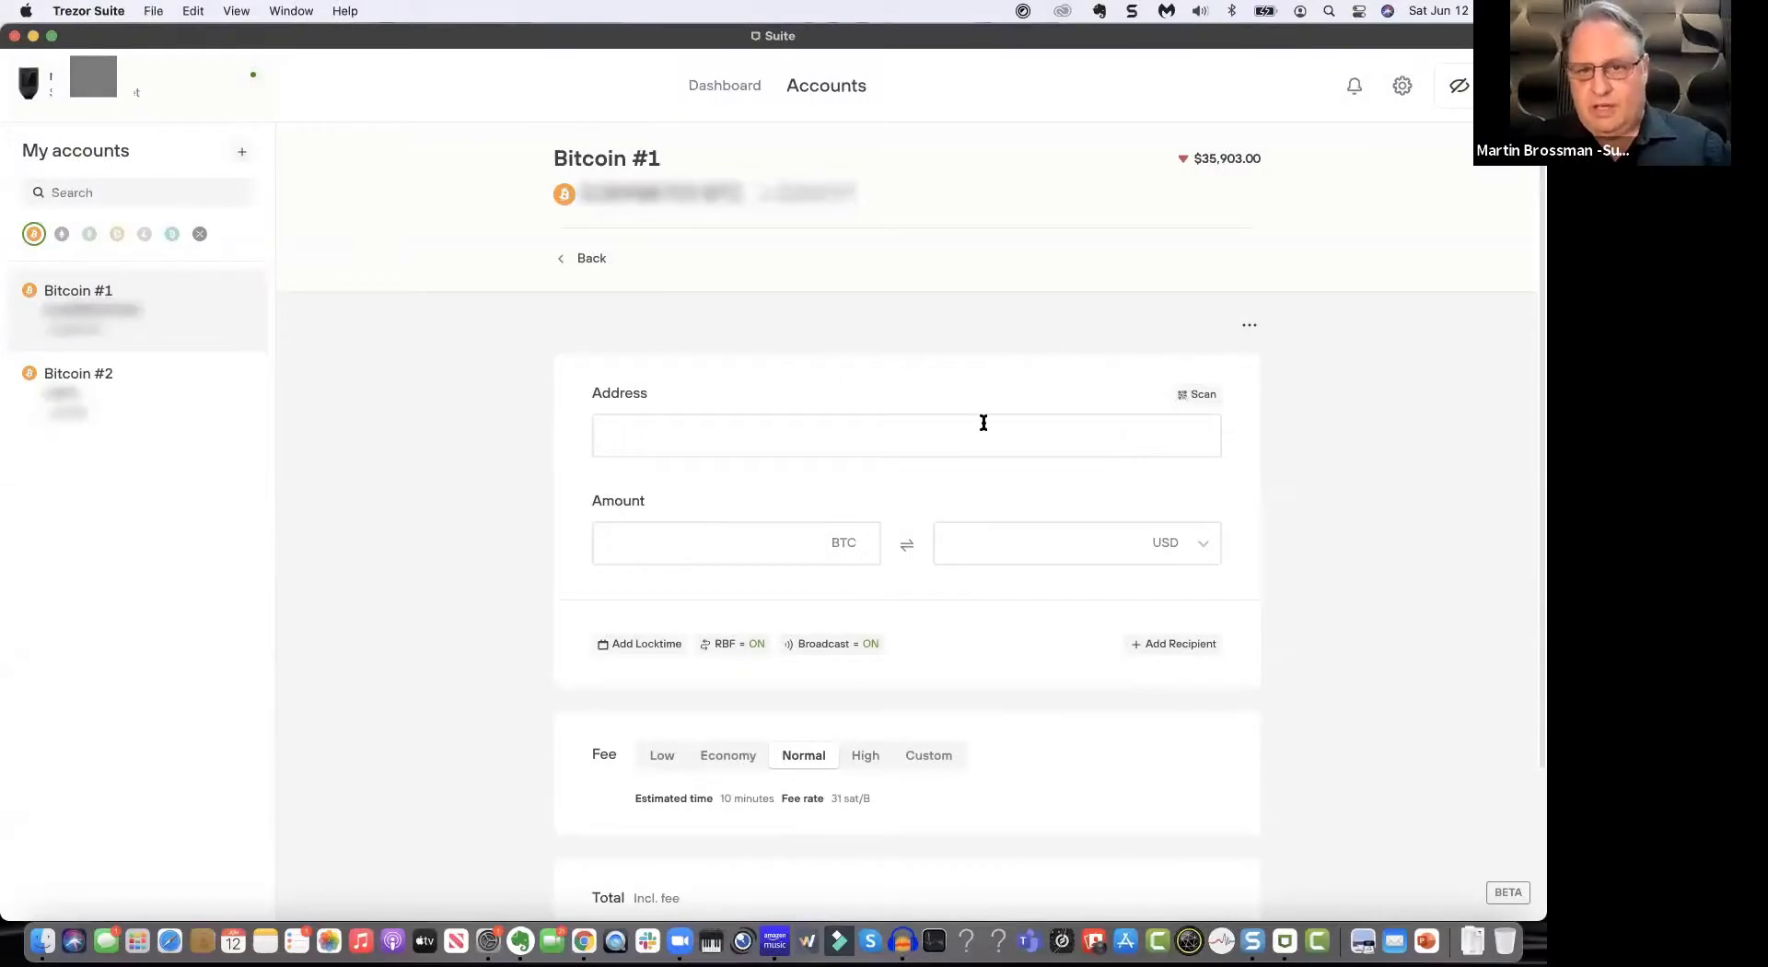
{"action": "left_click", "coordinate": [1190, 397]}
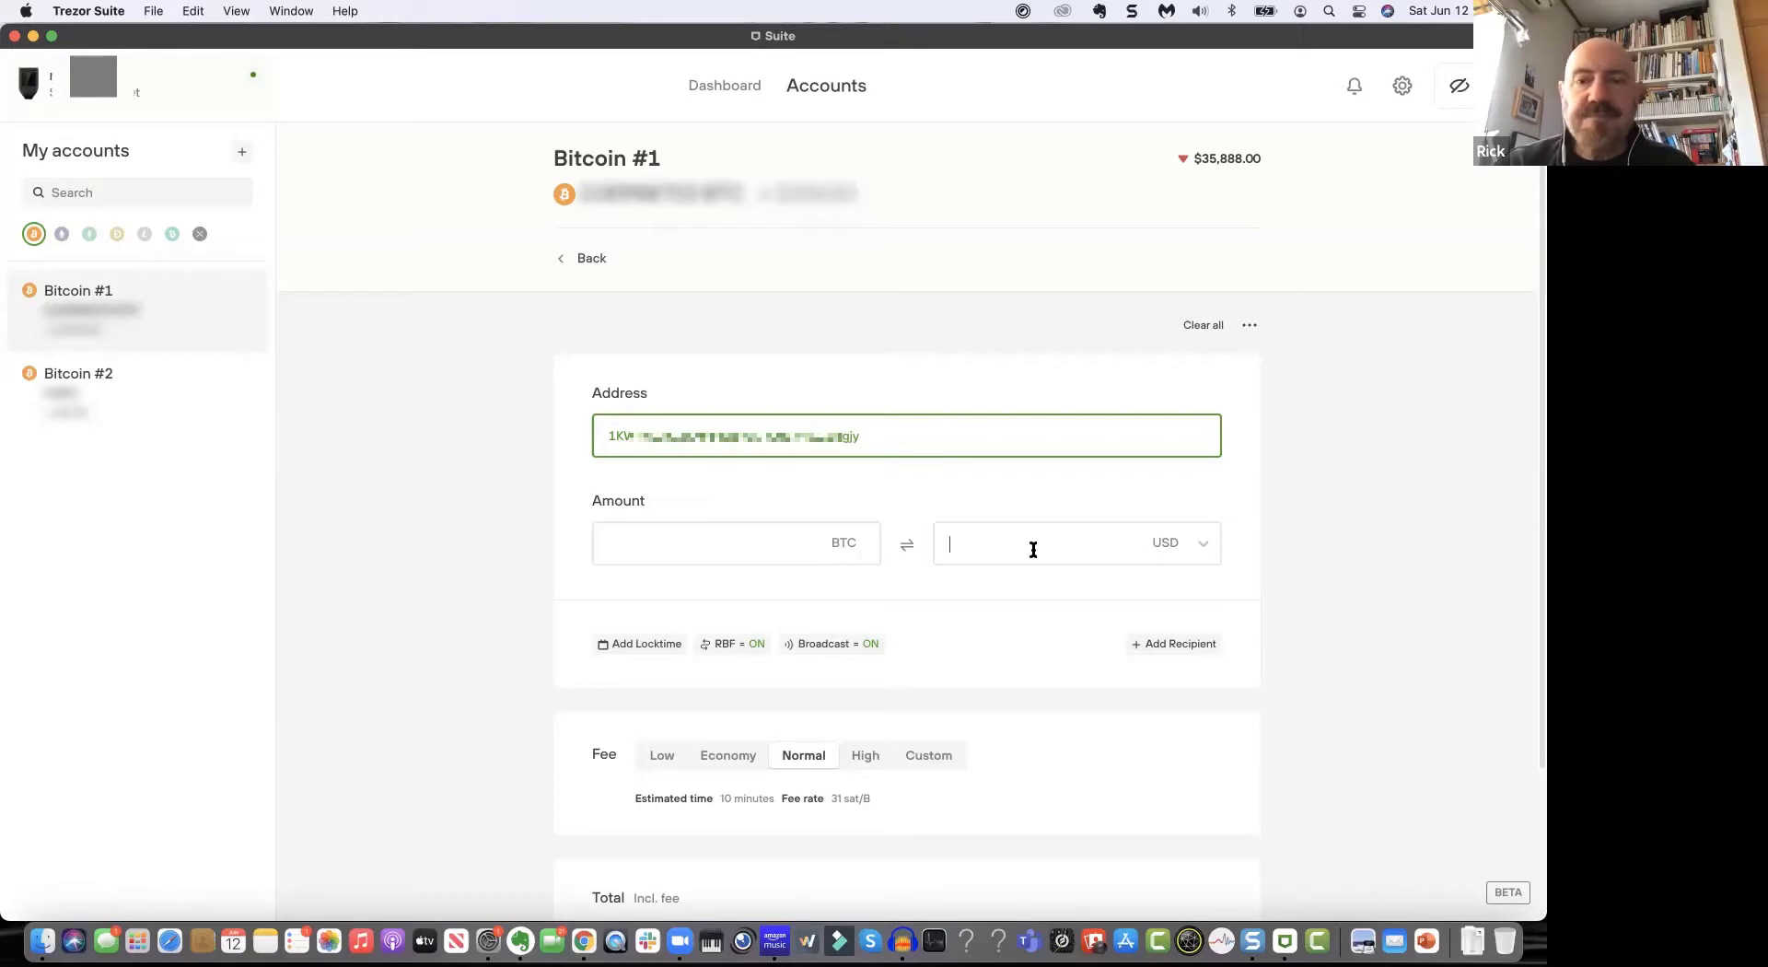
Step: Enter 20.00 USD as the amount (0.00055706 BTC) and review the fee and total
{"action": "left_click", "coordinate": [1033, 550]}
{"action": "type", "text": "20"}
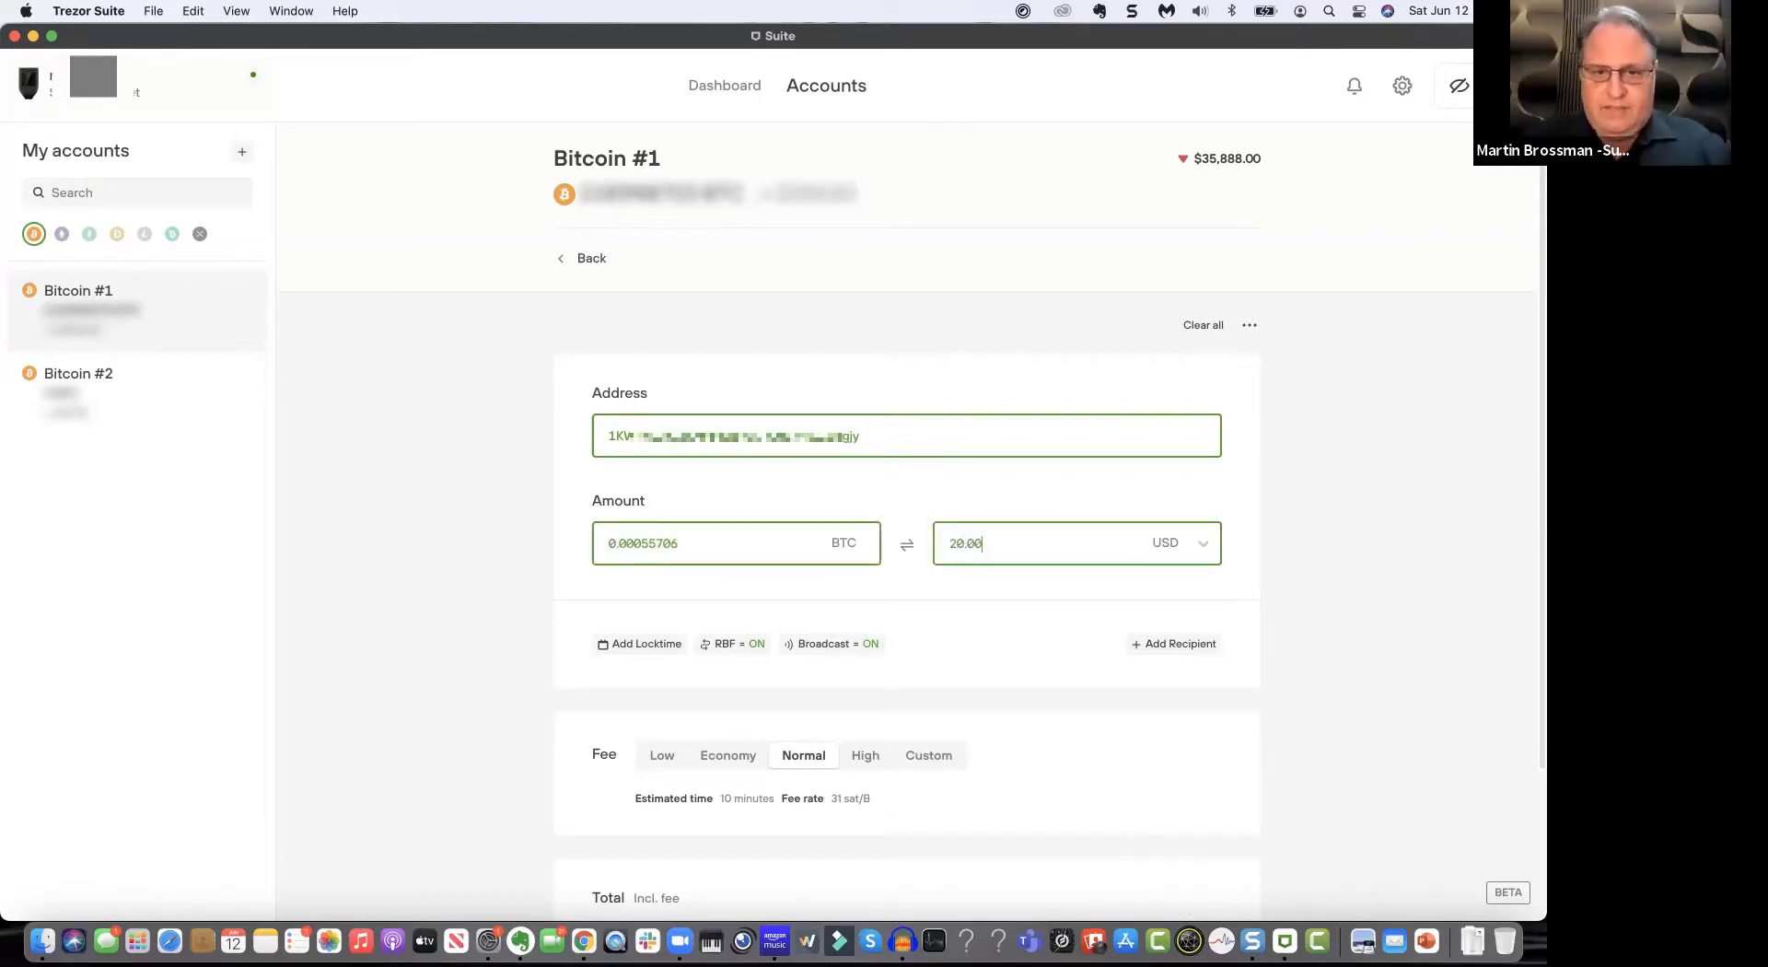
{"action": "type", "text": ".00"}
{"action": "mouse_move", "coordinate": [612, 544]}
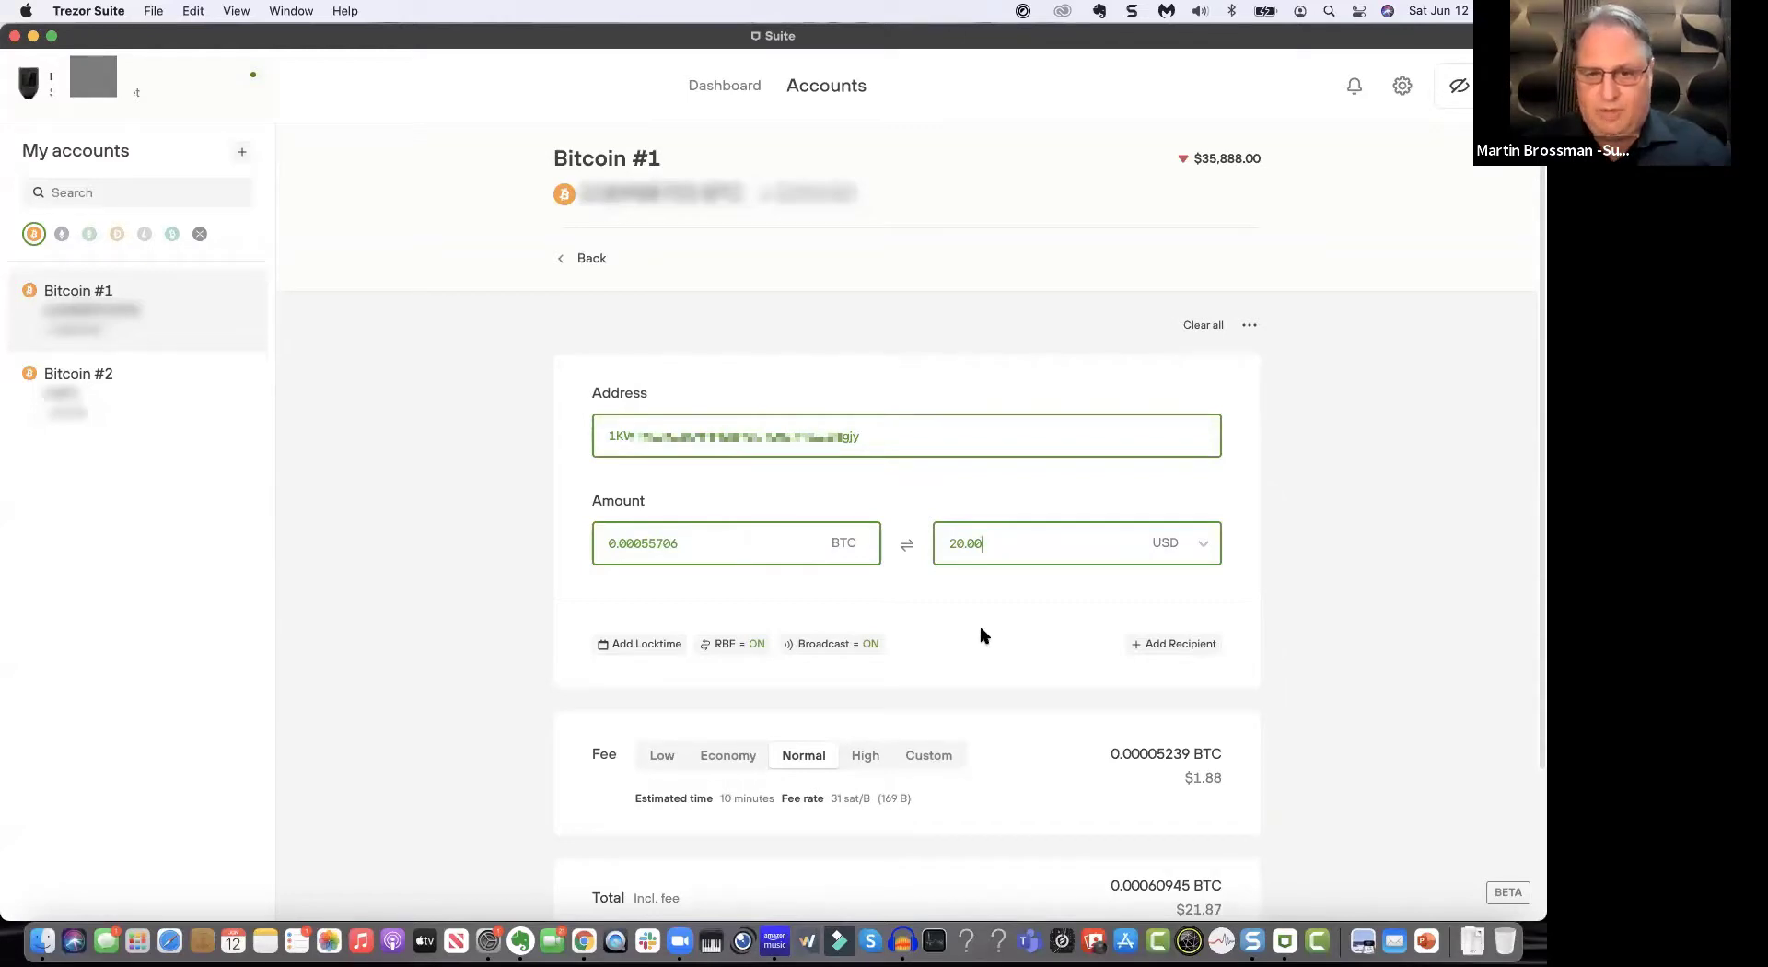
{"action": "scroll", "coordinate": [981, 484], "scroll_direction": "down", "scroll_amount": 3}
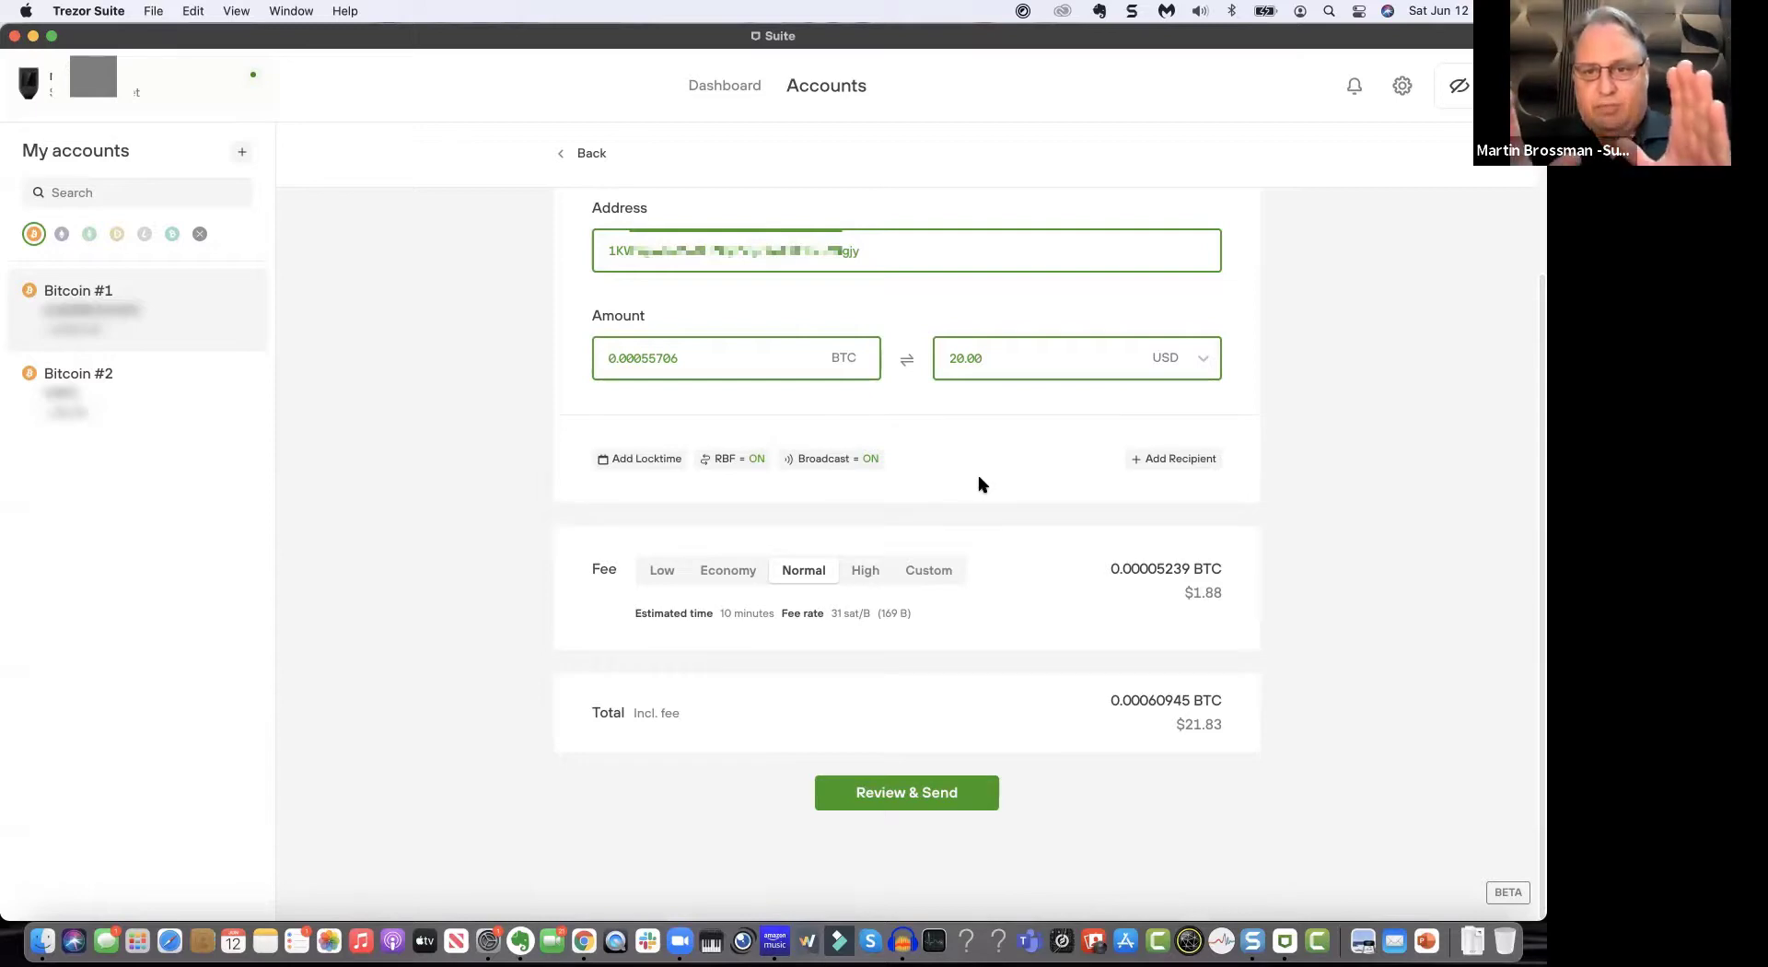
{"action": "scroll", "coordinate": [981, 483], "scroll_direction": "up", "scroll_amount": 1}
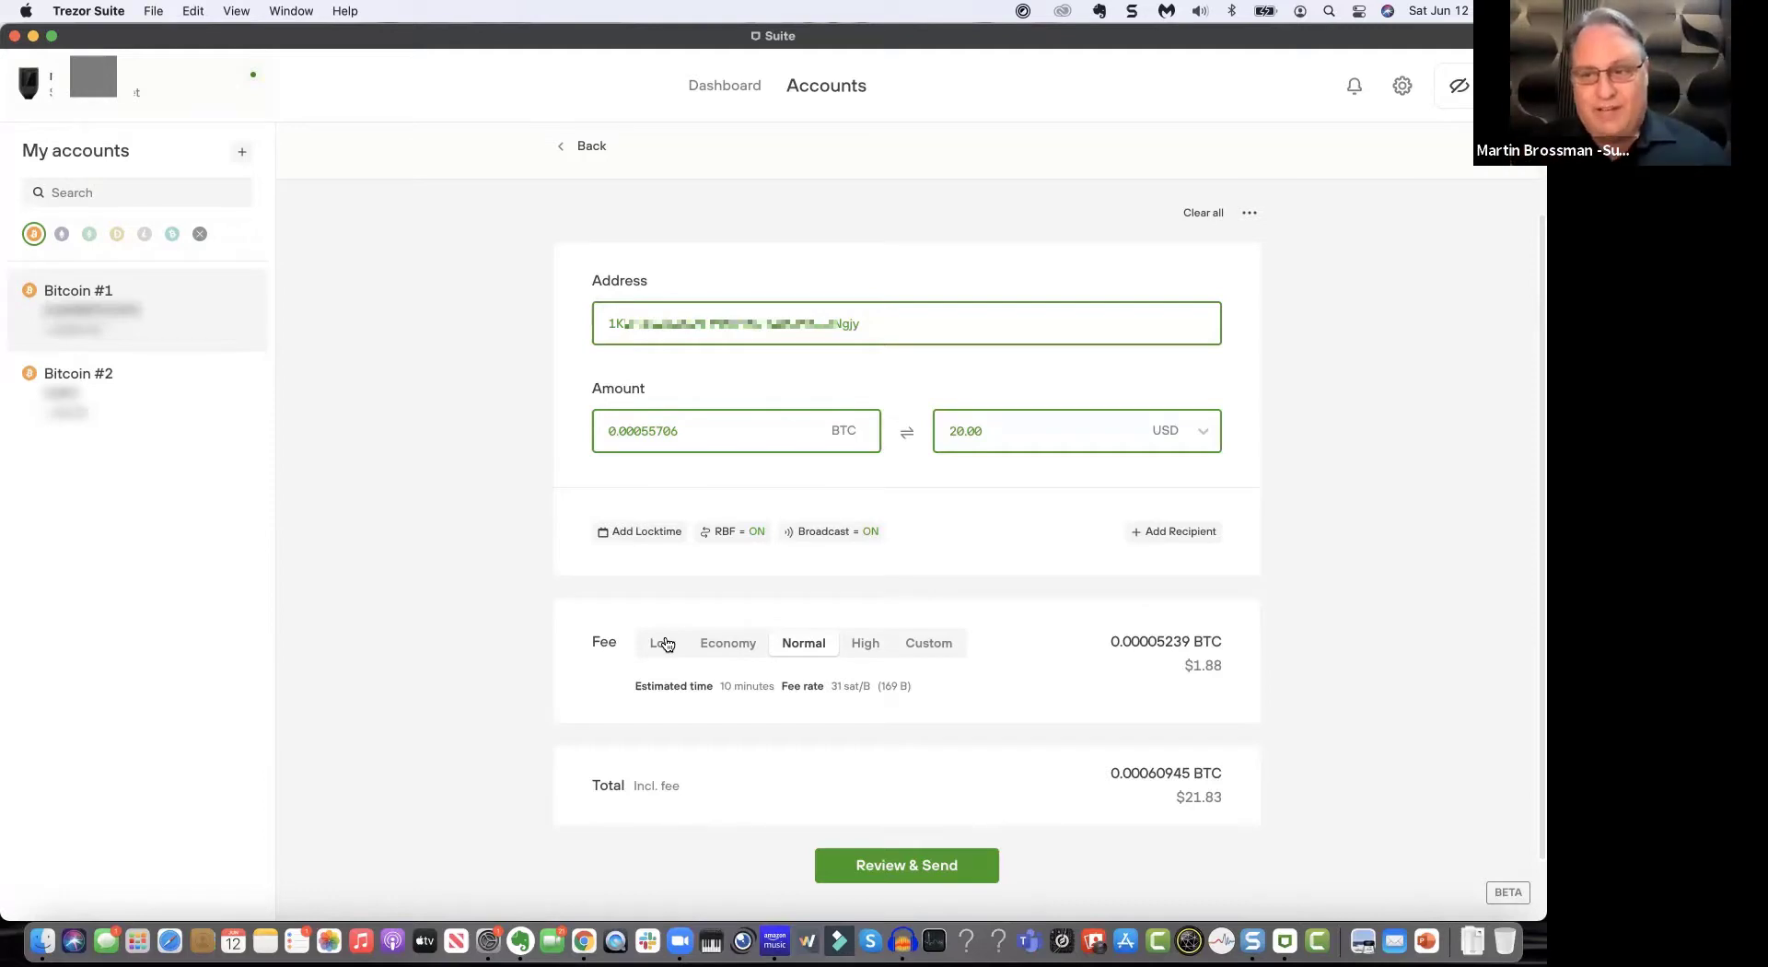
Step: Try the Low fee, then settle on Economy: $1.15 fee, $21.11 total
{"action": "left_click", "coordinate": [665, 642]}
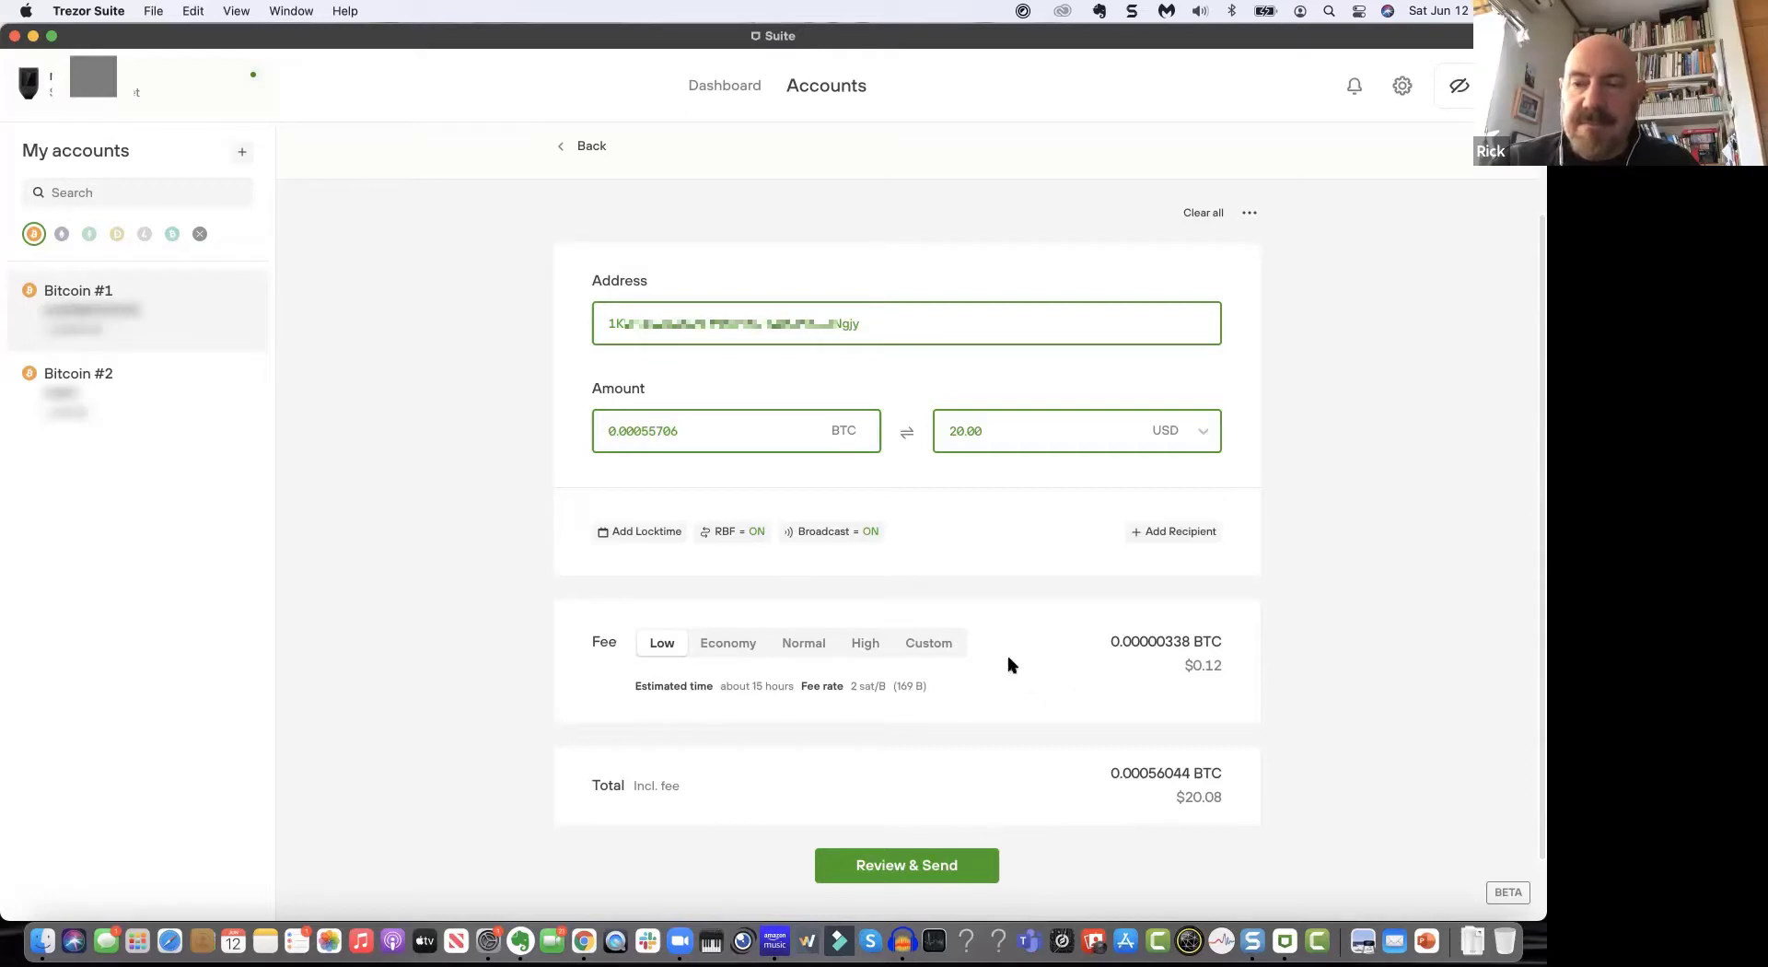
{"action": "left_click", "coordinate": [732, 649]}
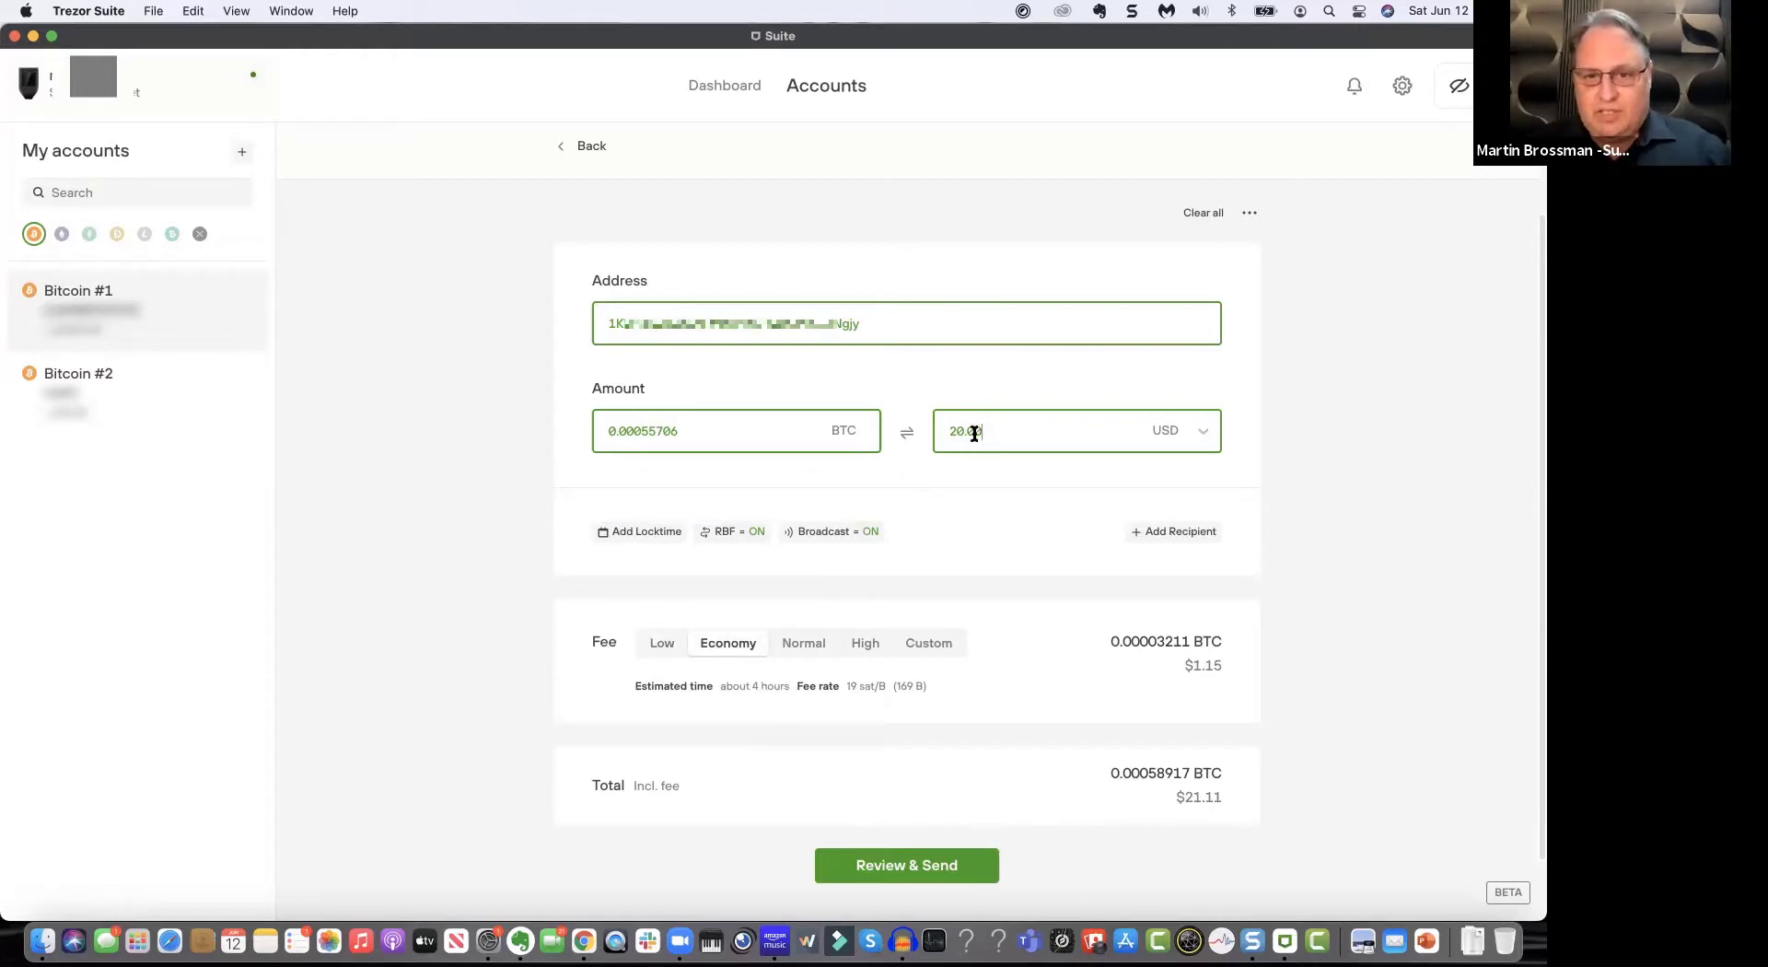
Step: Change the USD amount to 100.00, then replace it with 20.00 (0.00055706 BTC)
{"action": "double_click", "coordinate": [945, 430]}
{"action": "type", "text": "100"}
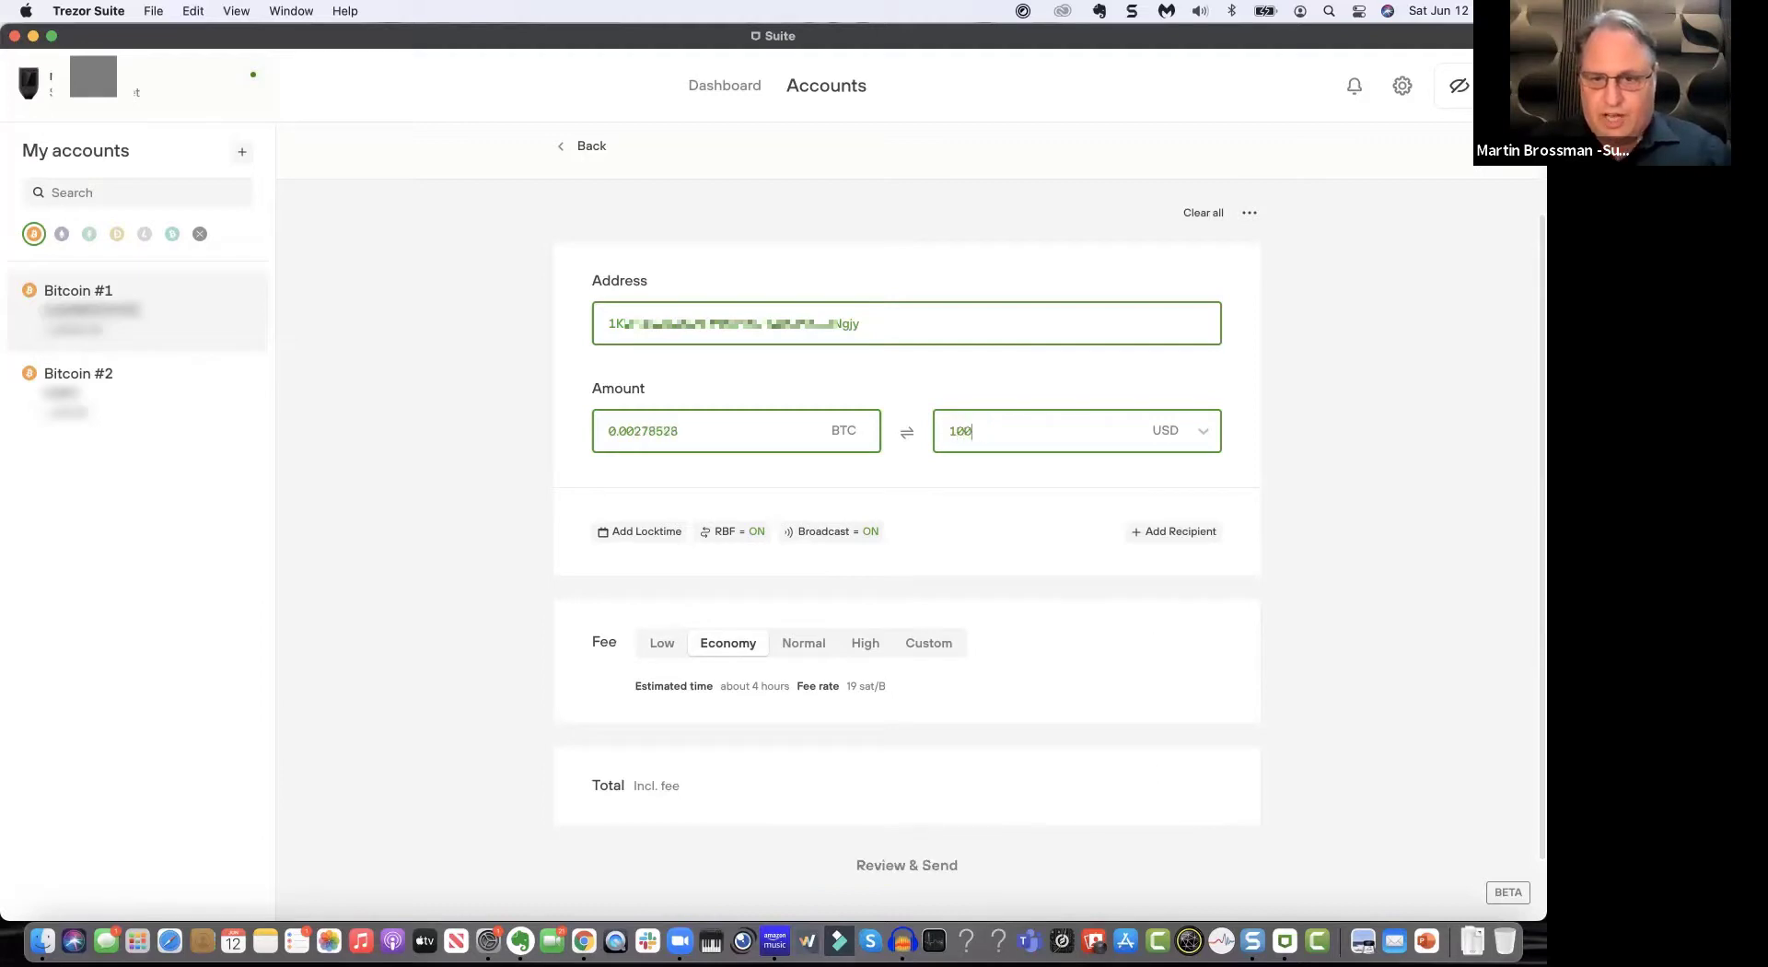
{"action": "type", "text": ".00"}
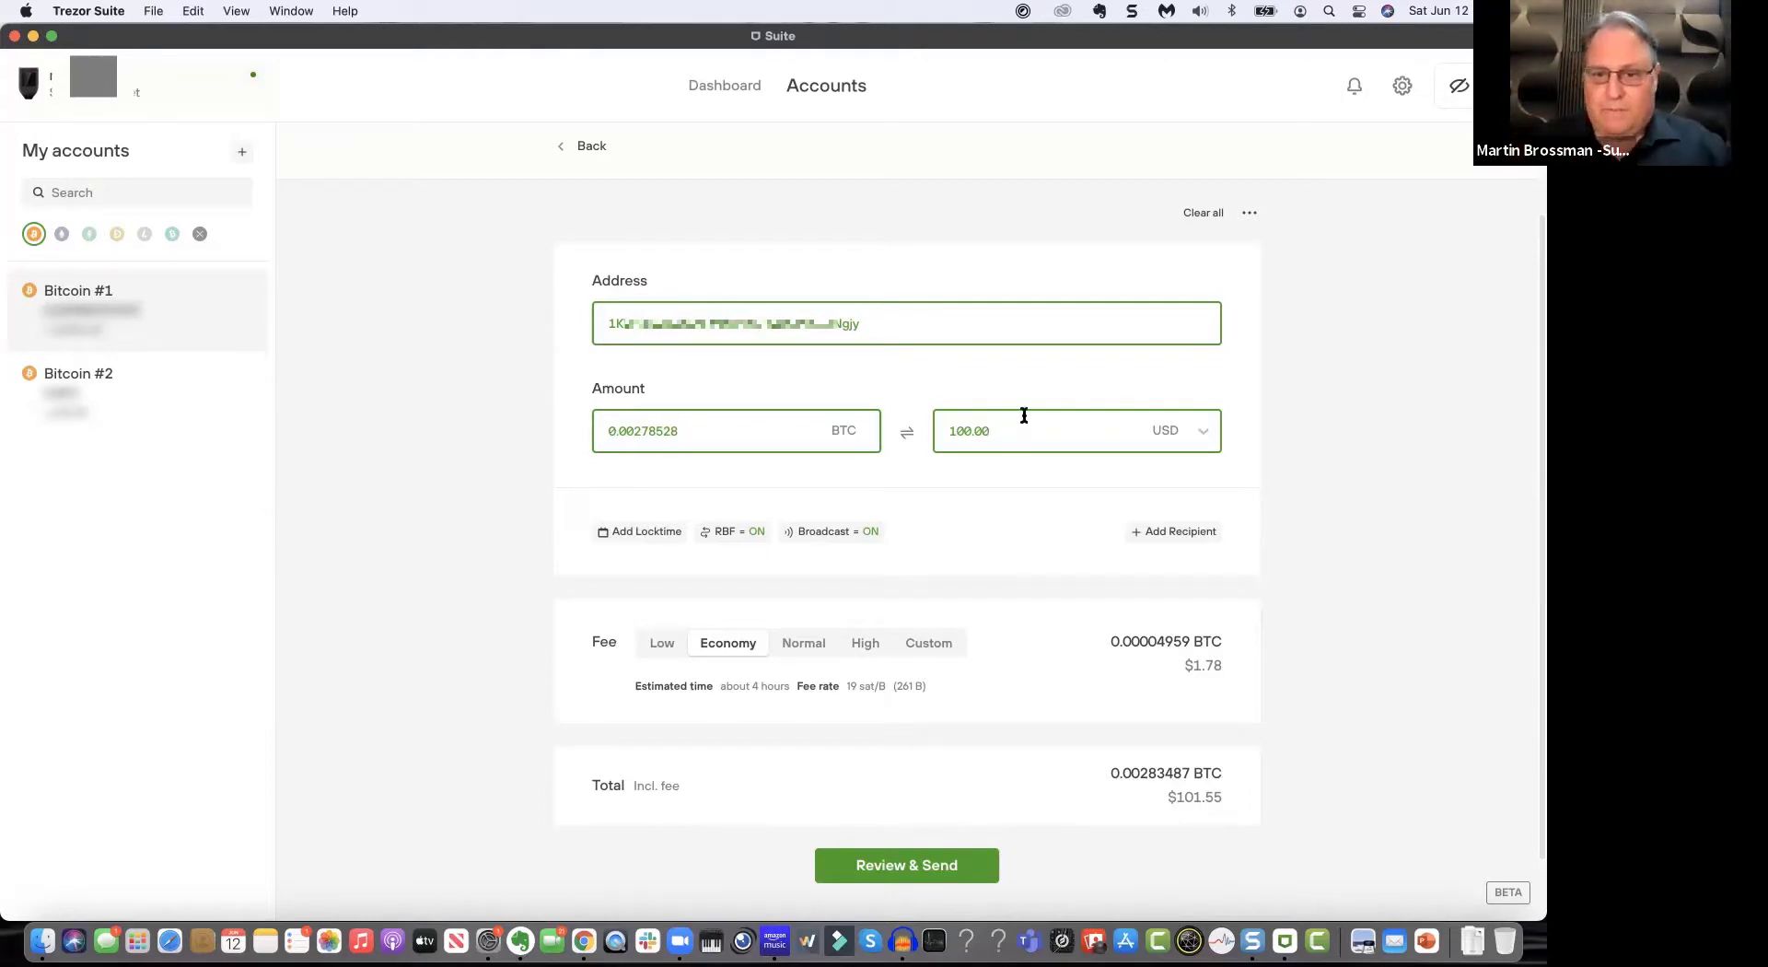
{"action": "left_click_drag", "start_coordinate": [1008, 429], "coordinate": [940, 430]}
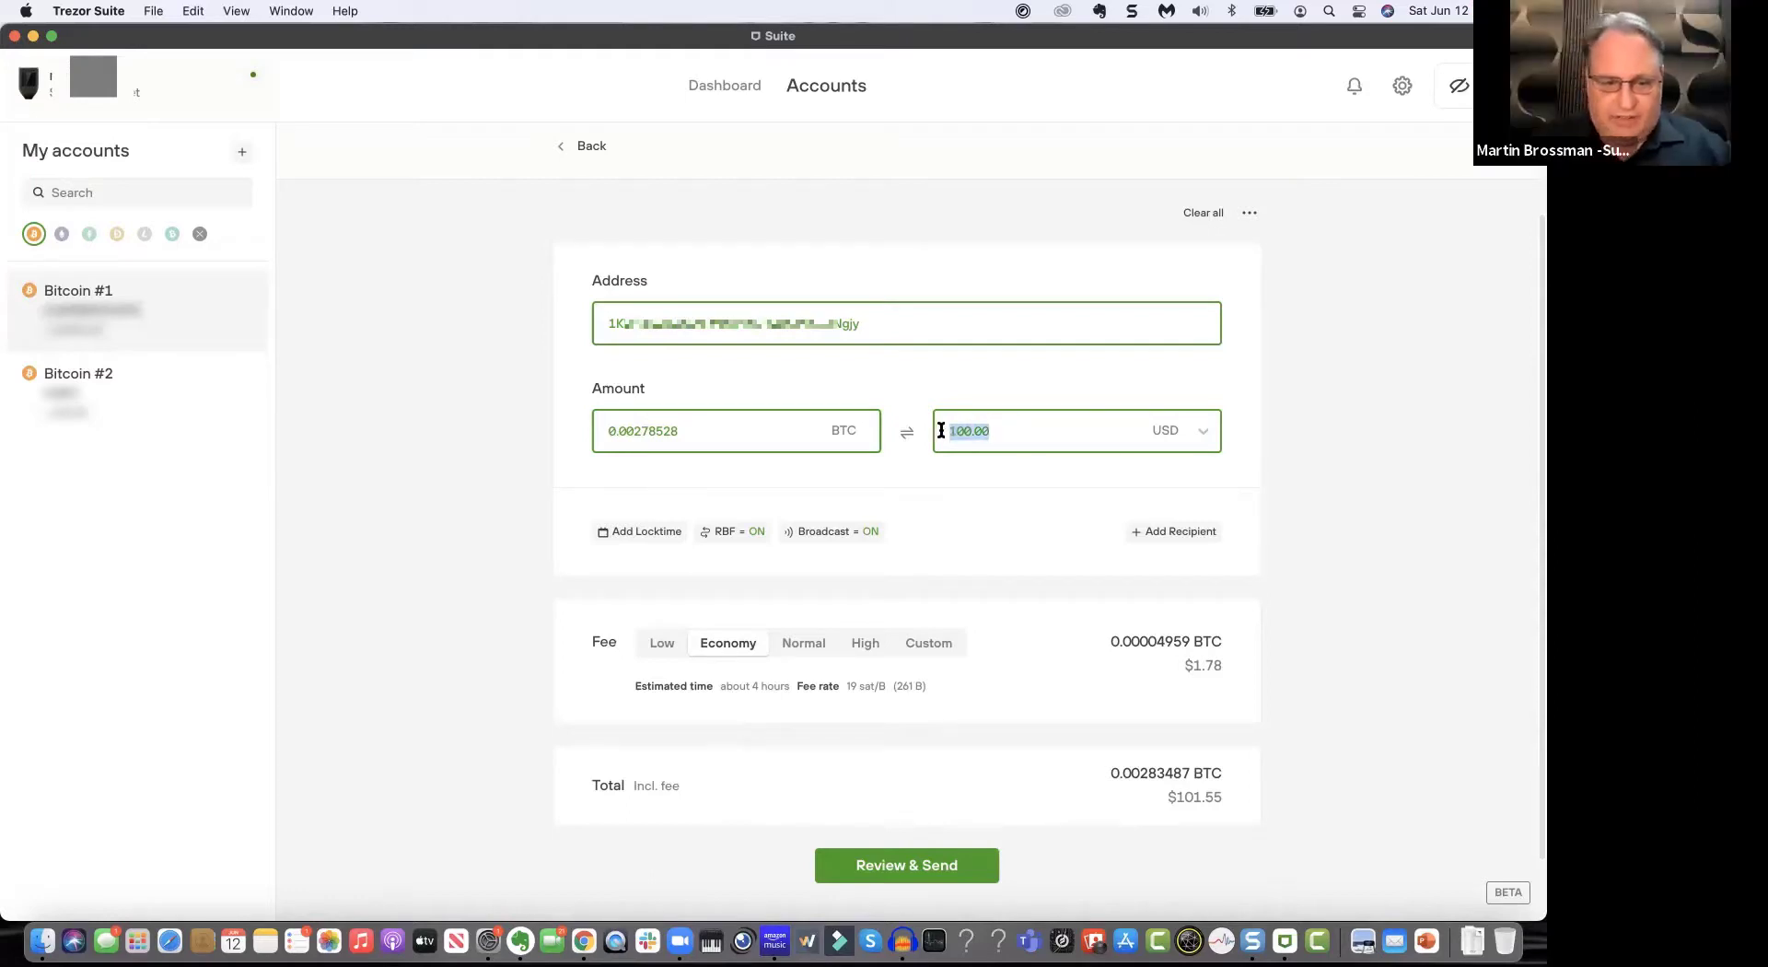
{"action": "type", "text": "20.00"}
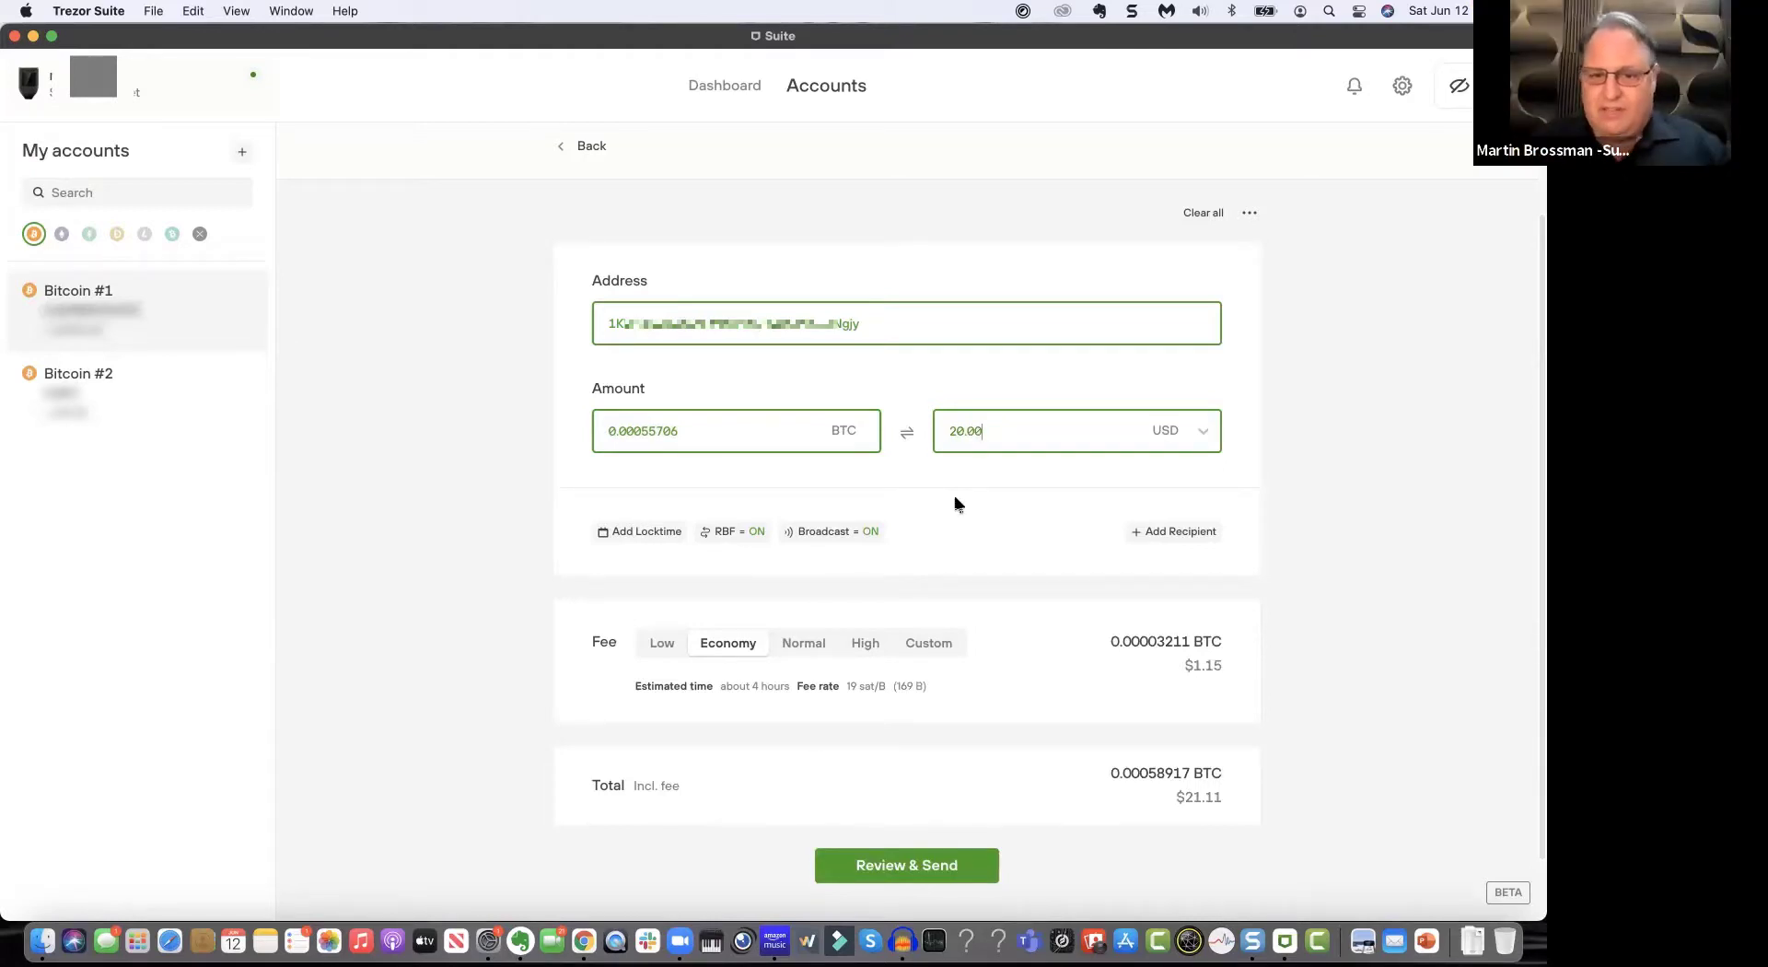
Step: Toggle between Normal and High fees, ending on High: $1.88 fee, $21.83 total
{"action": "left_click", "coordinate": [811, 646]}
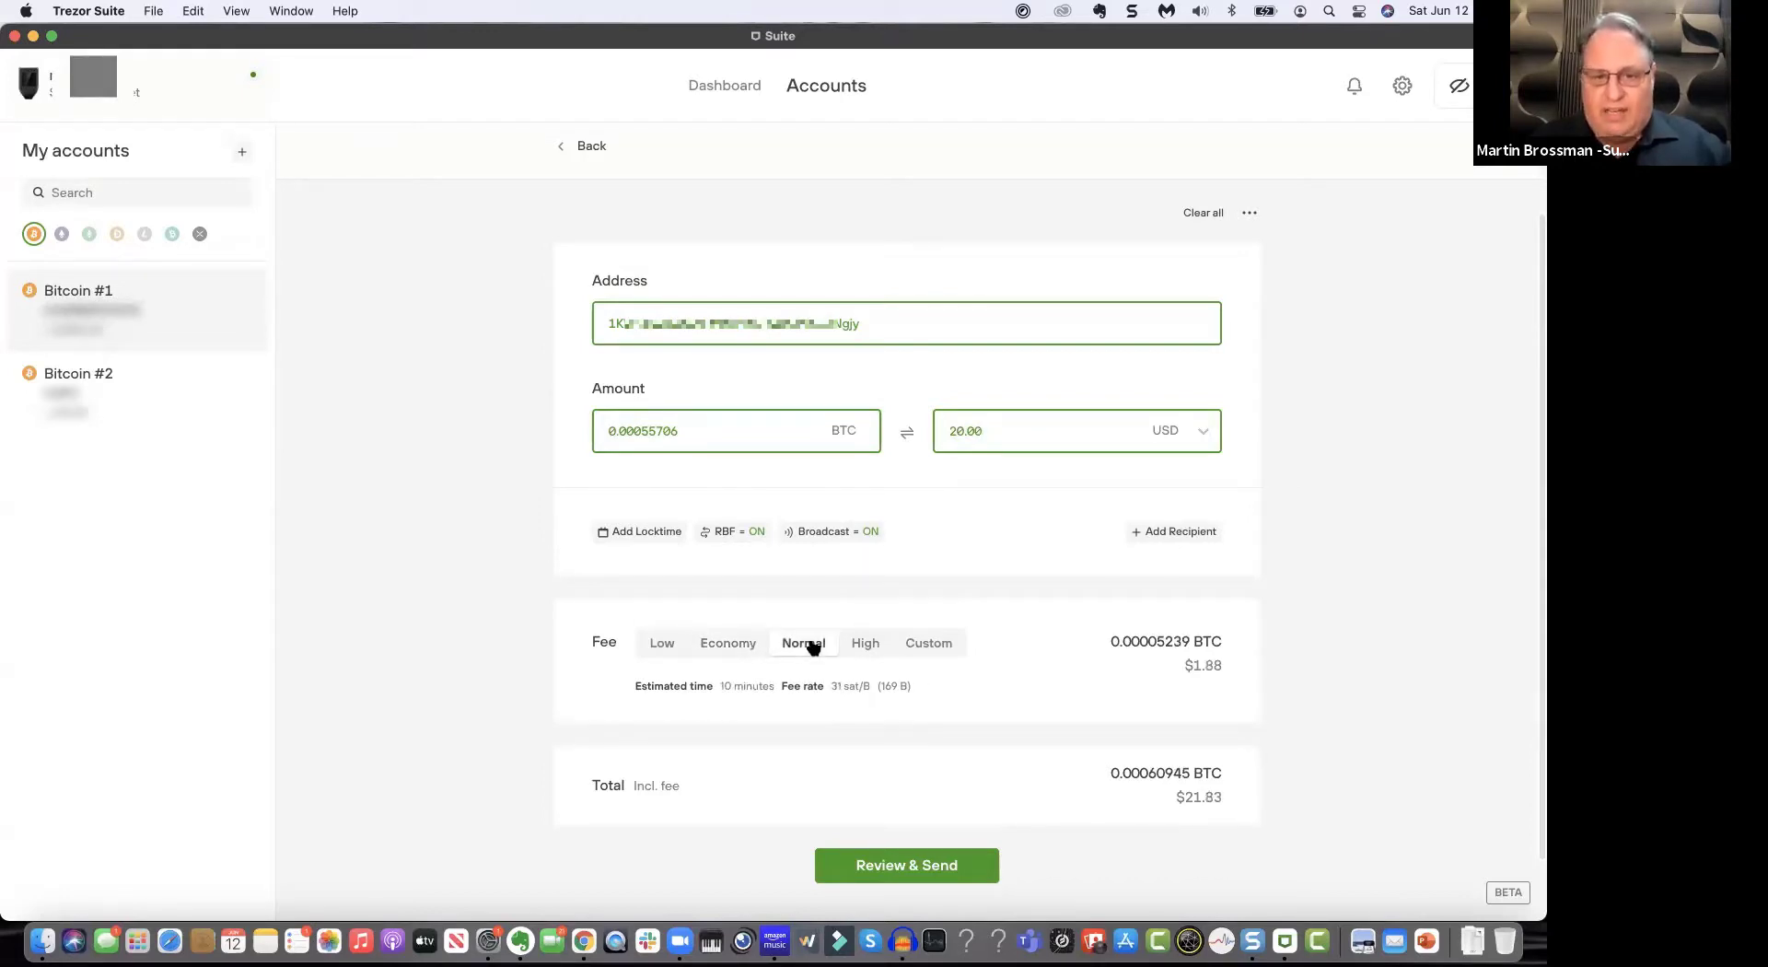
{"action": "left_click", "coordinate": [865, 648]}
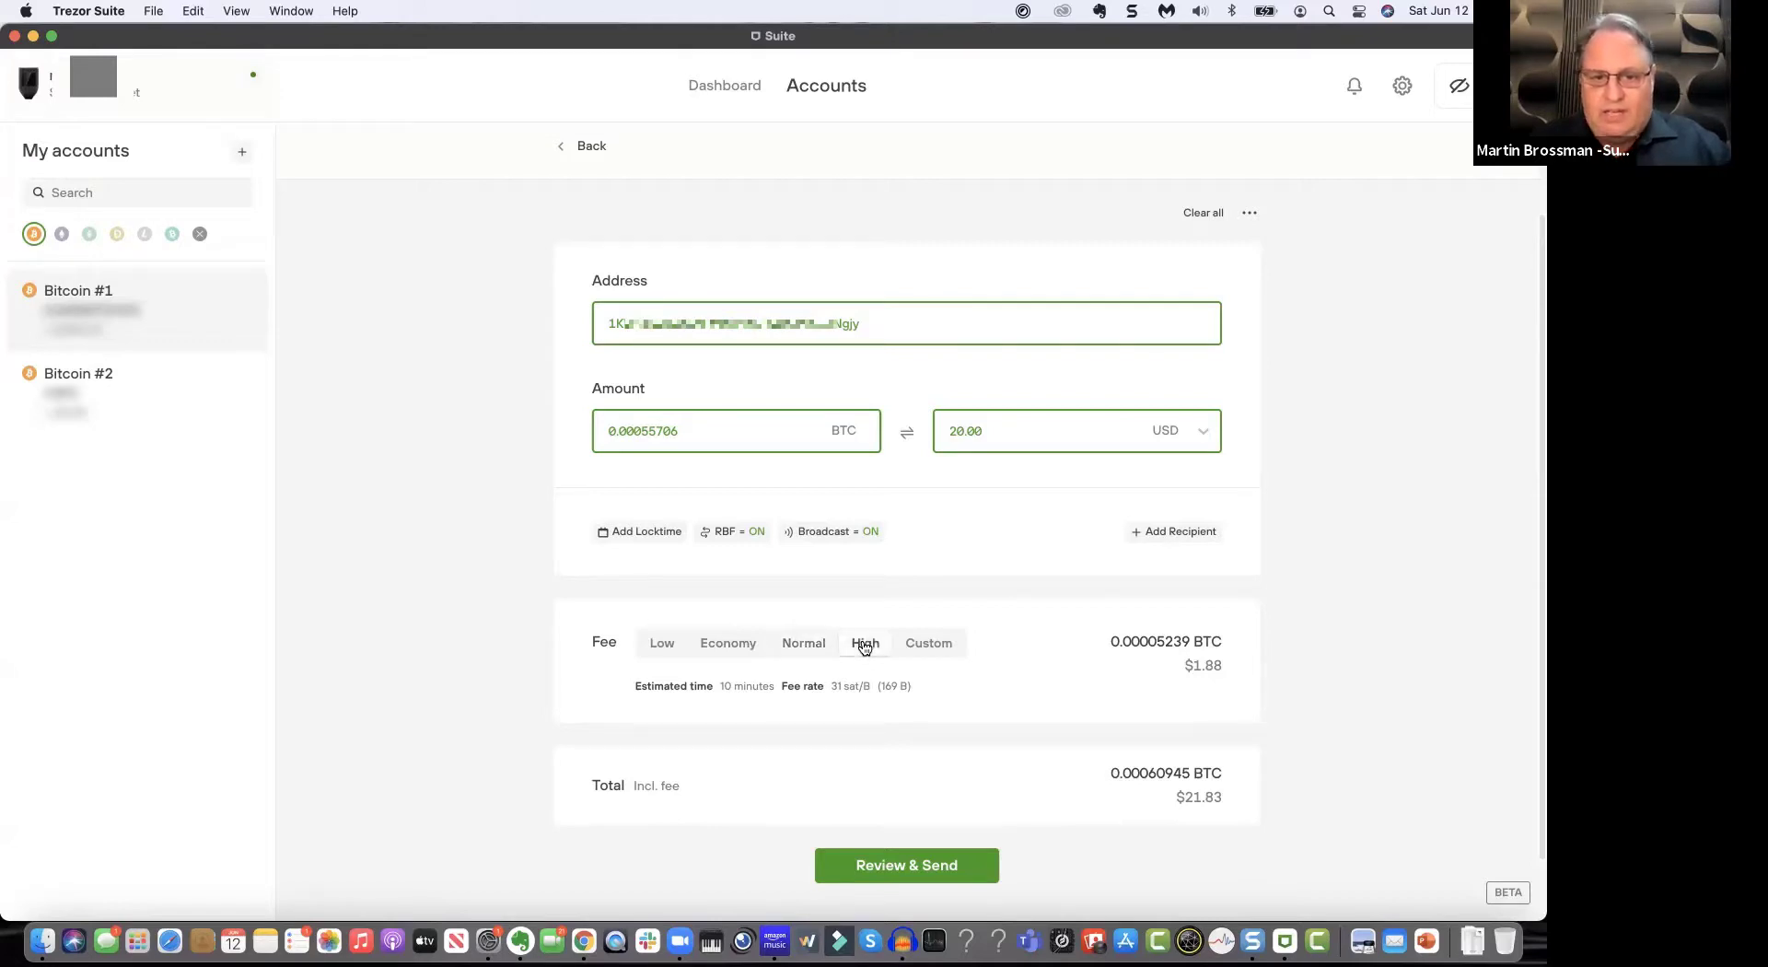
{"action": "left_click", "coordinate": [809, 648]}
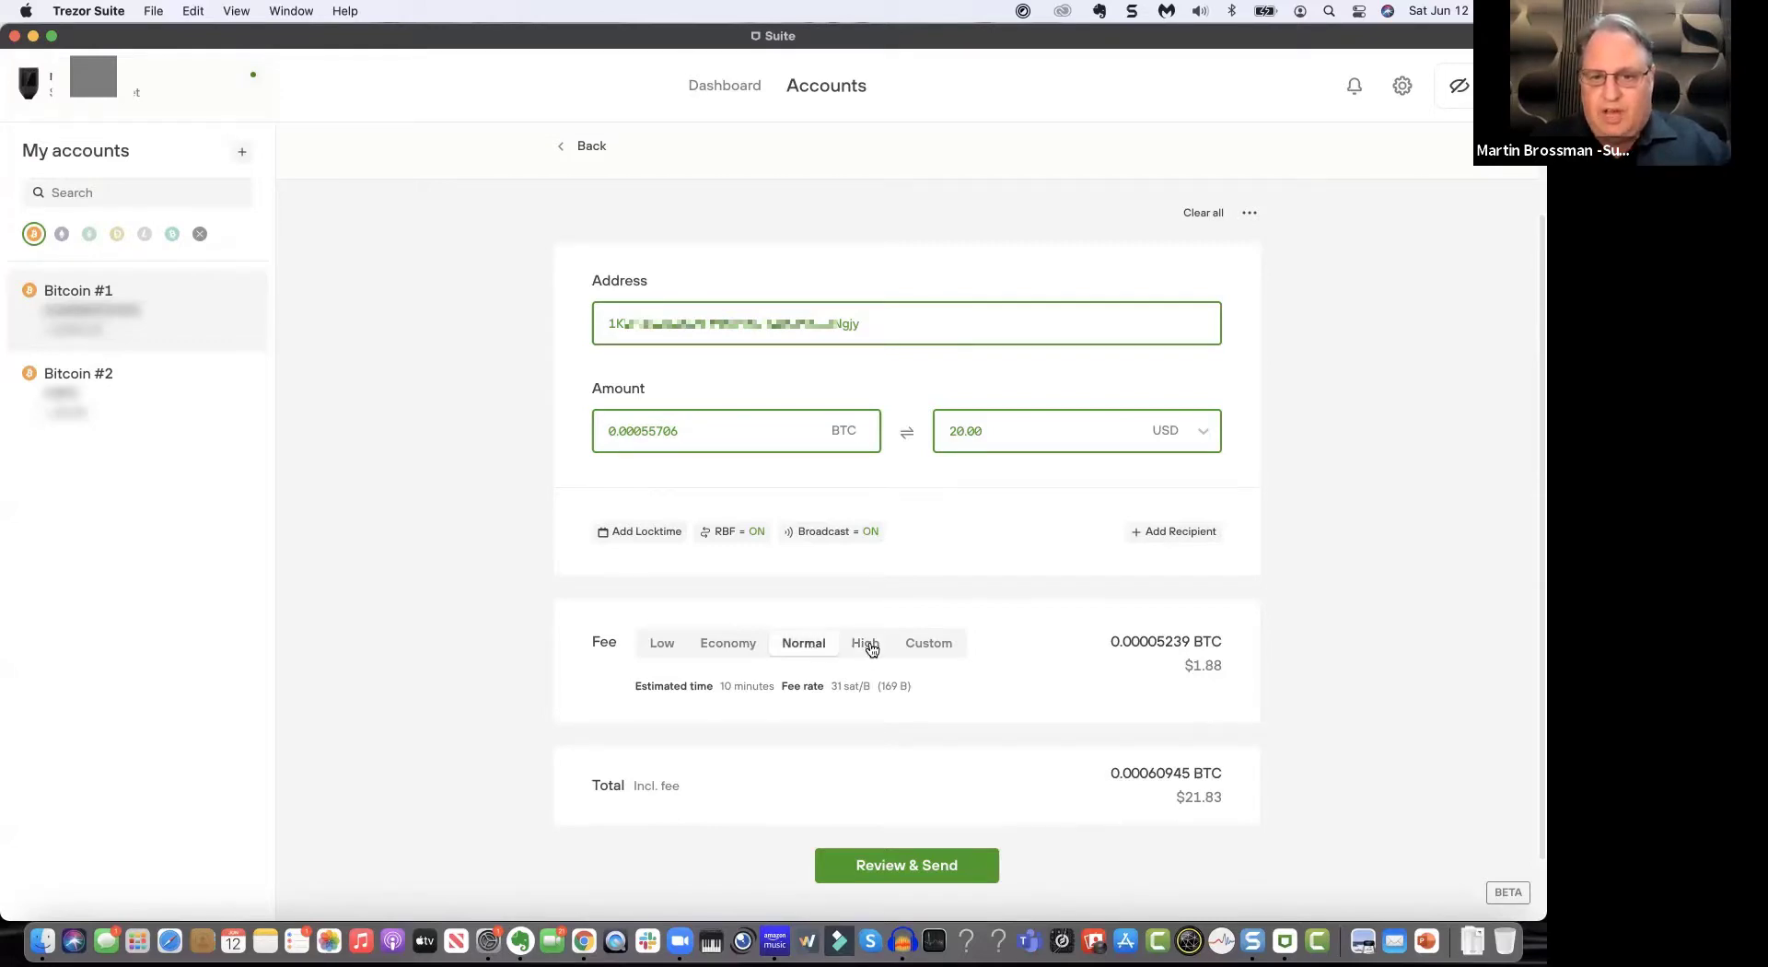
{"action": "left_click", "coordinate": [871, 649]}
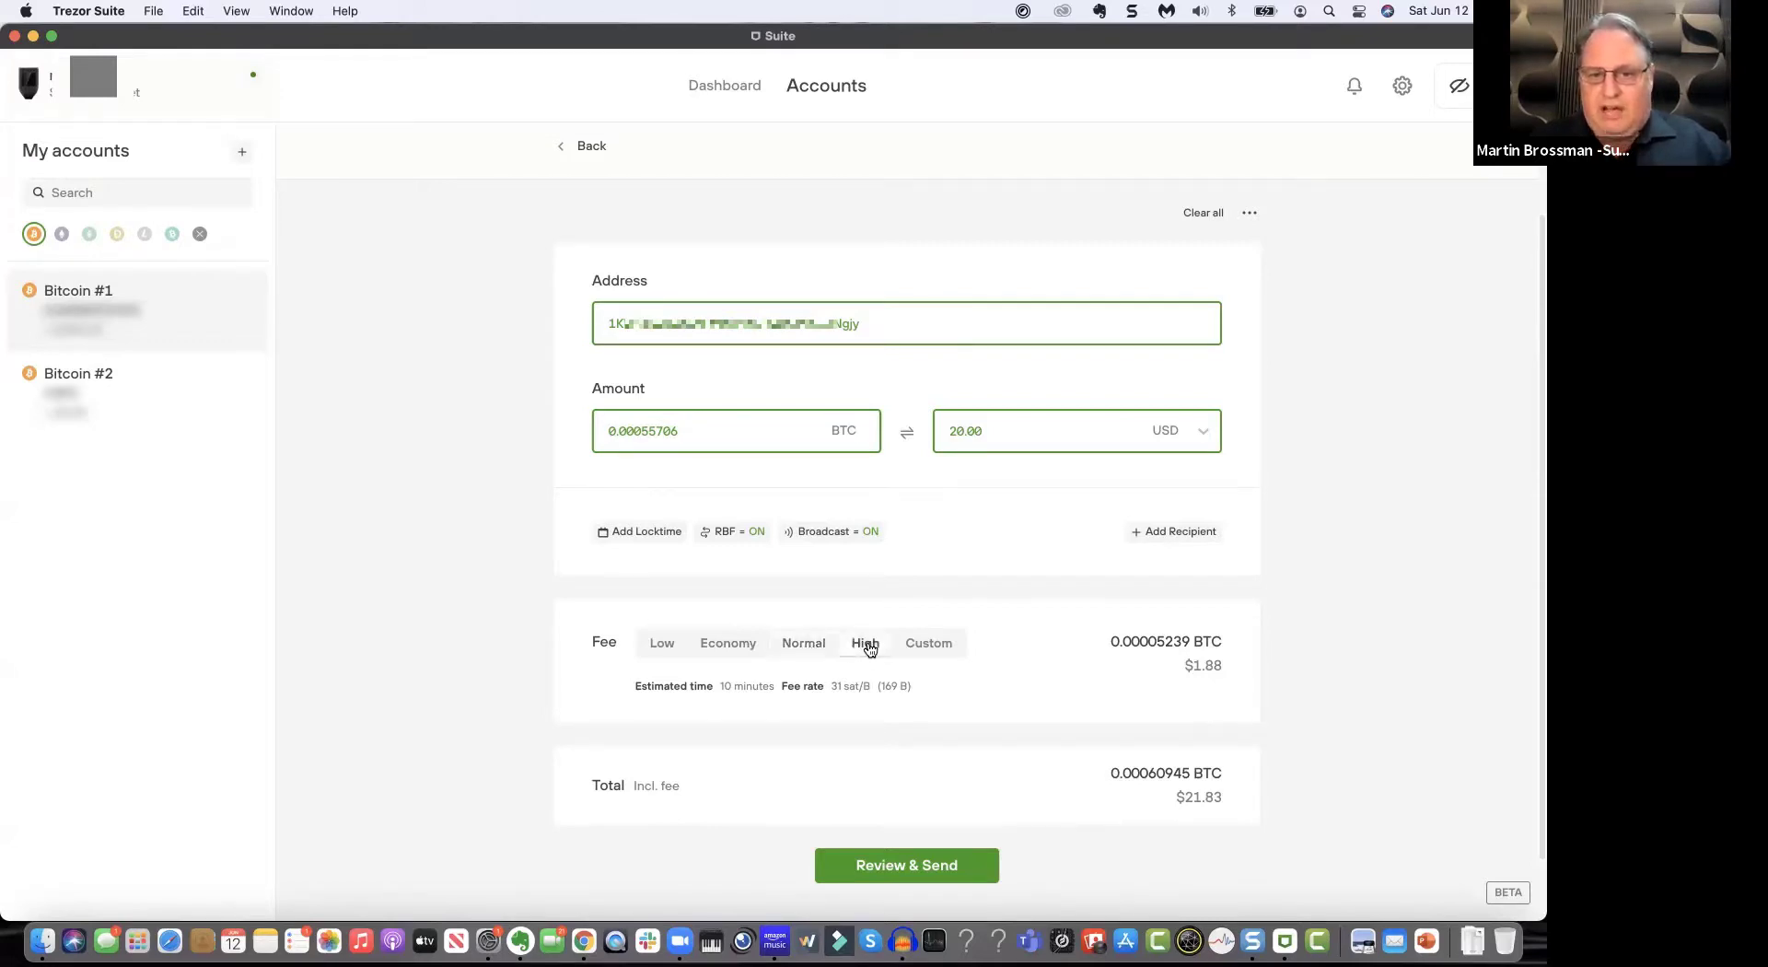
{"action": "left_click", "coordinate": [803, 645]}
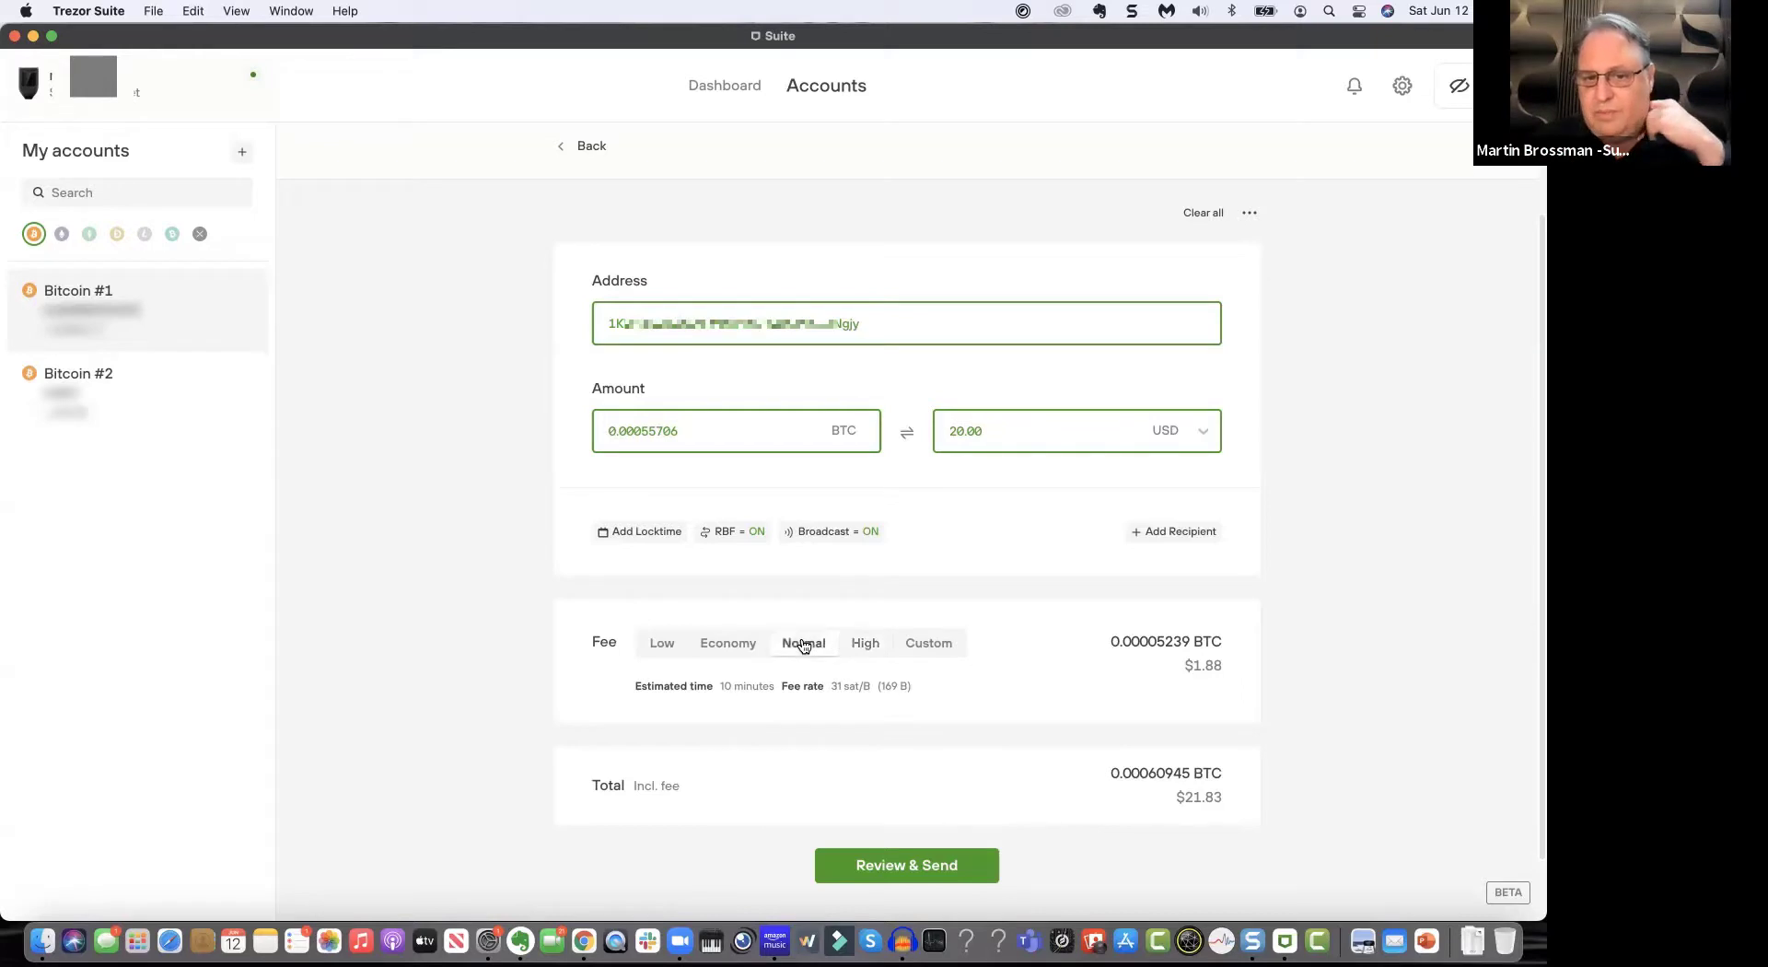
{"action": "left_click", "coordinate": [868, 647]}
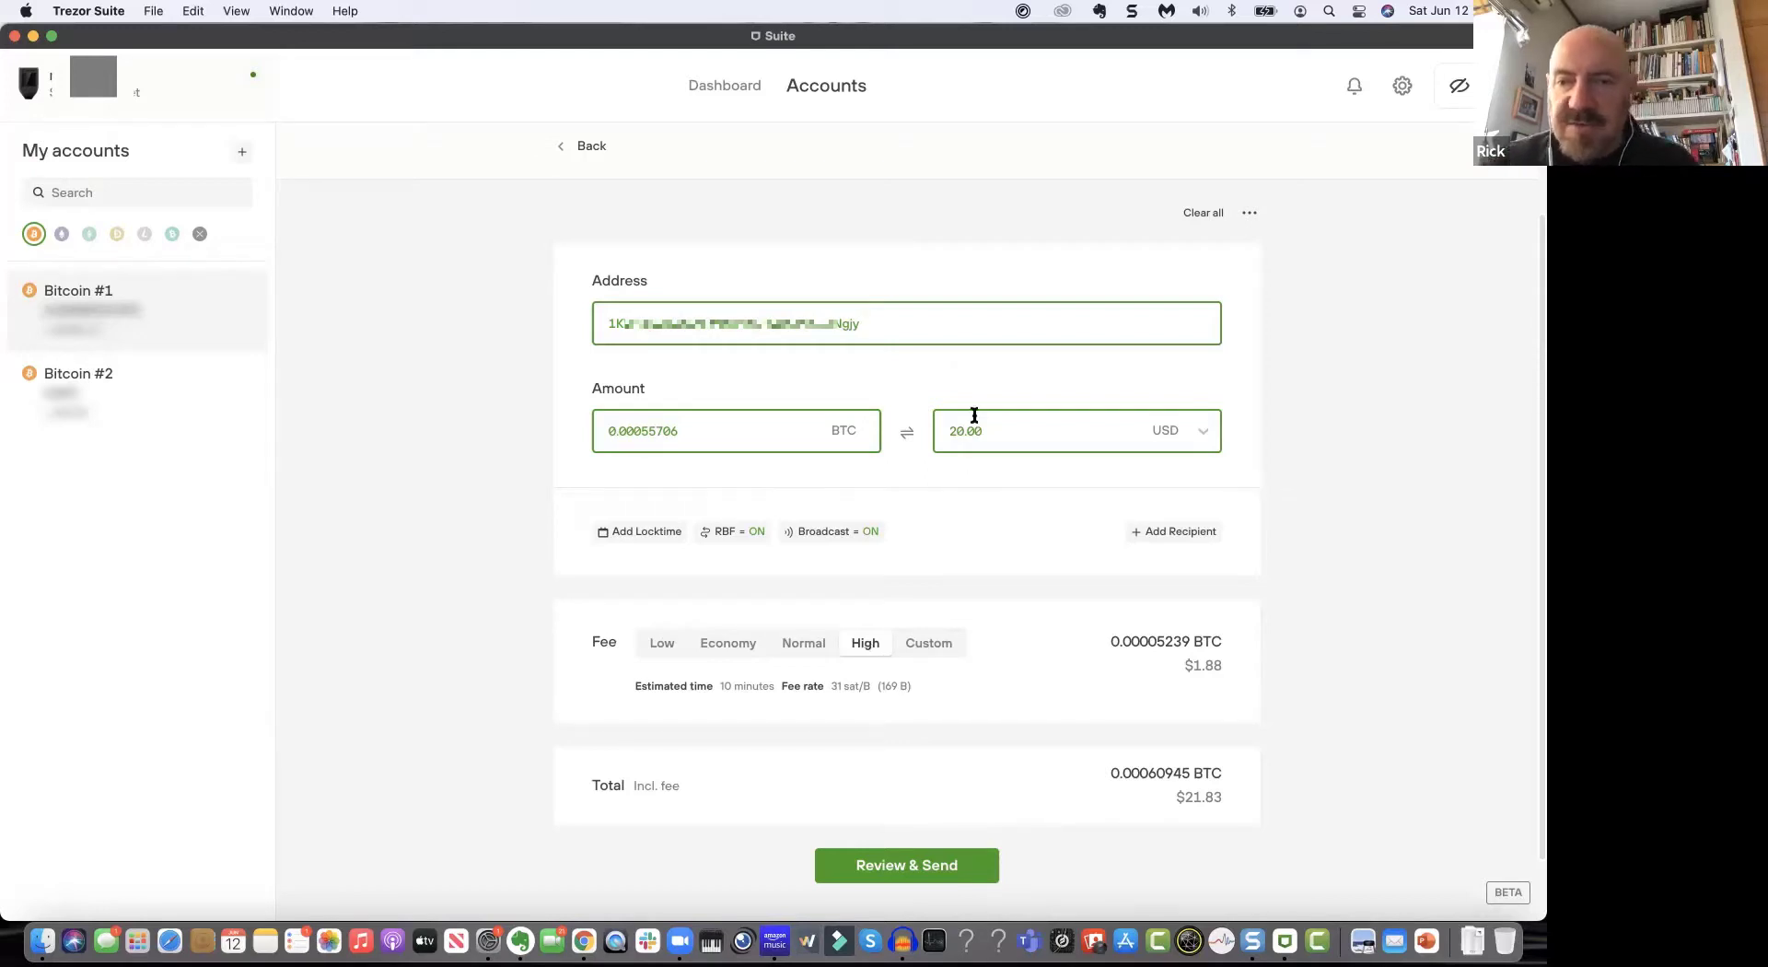
Step: Choose the Low fee ($0.12), change the amount to 100.00 USD, then restore 20.00 USD
{"action": "left_click", "coordinate": [657, 647]}
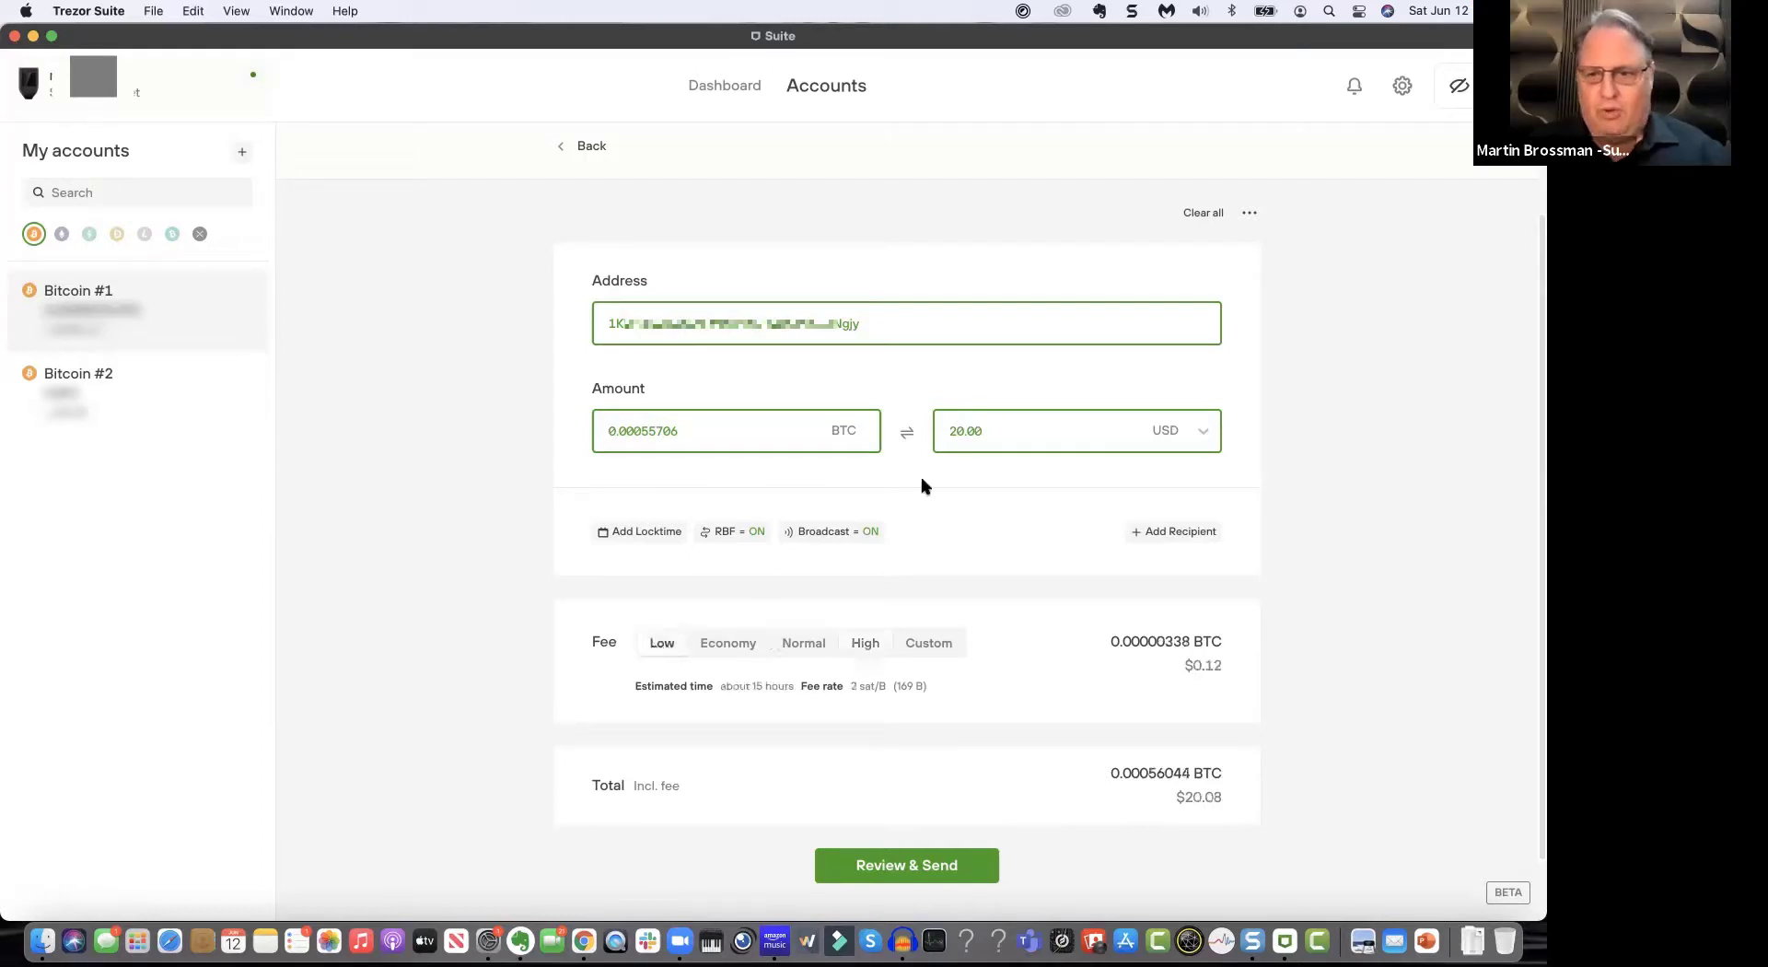
{"action": "left_click_drag", "start_coordinate": [994, 430], "coordinate": [941, 429]}
{"action": "type", "text": "1"}
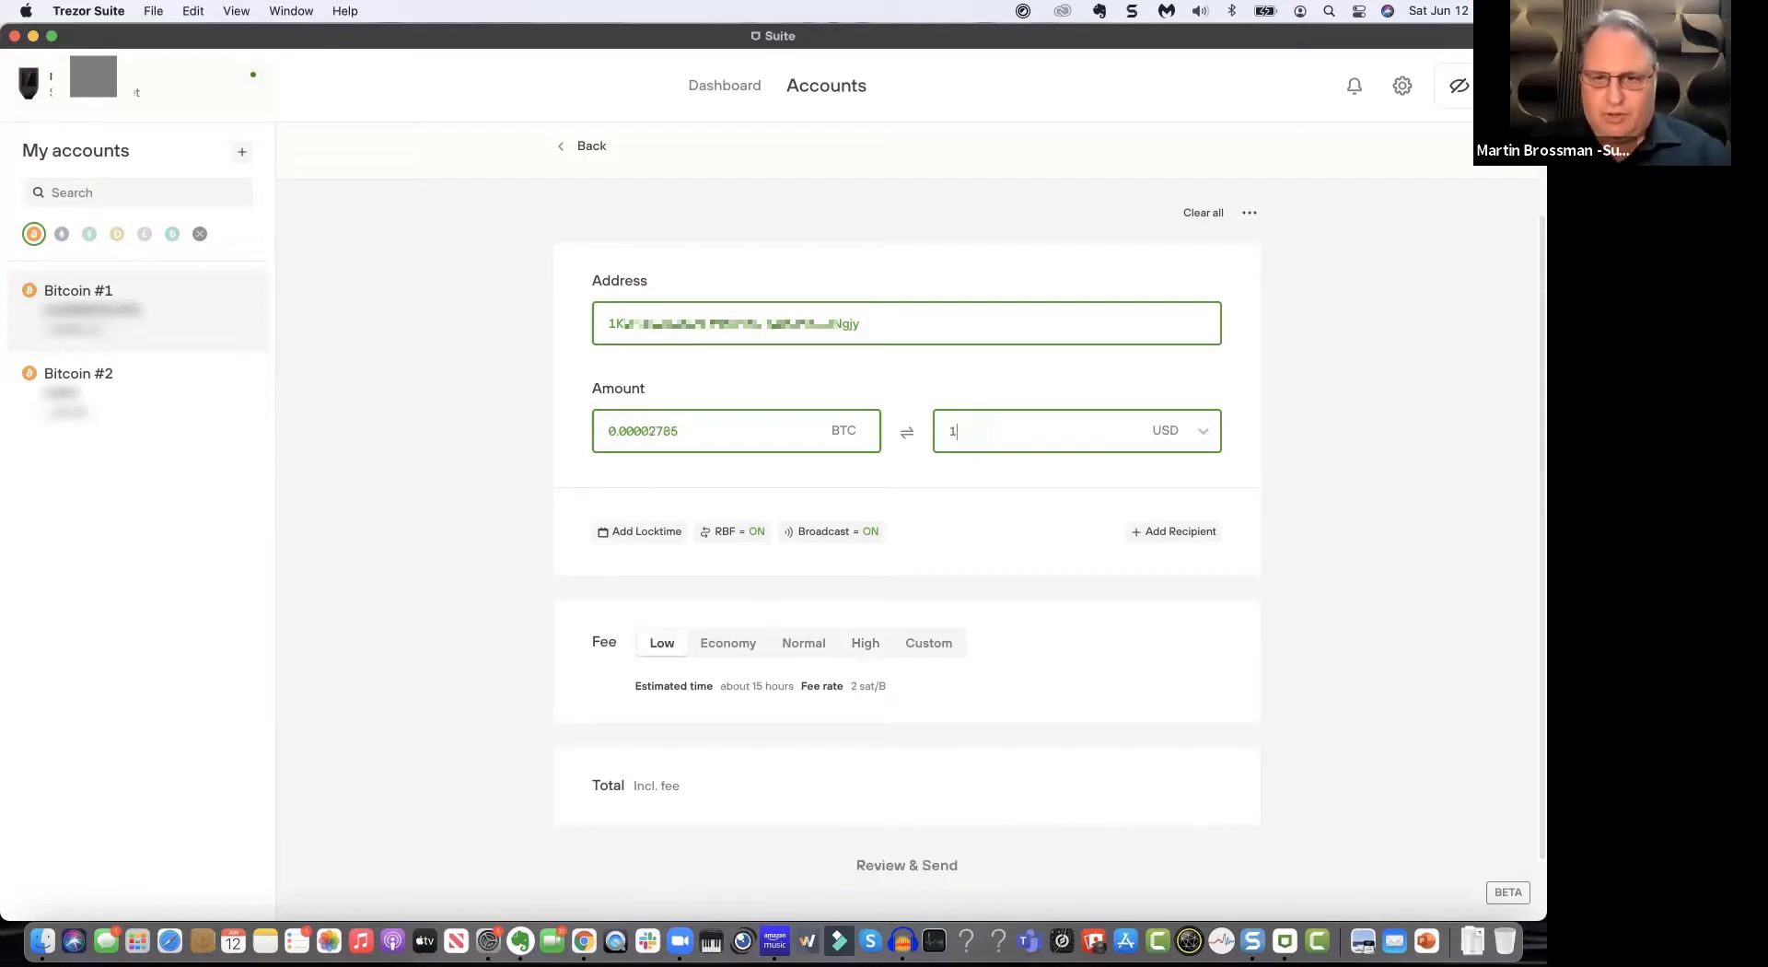
{"action": "type", "text": "00.00"}
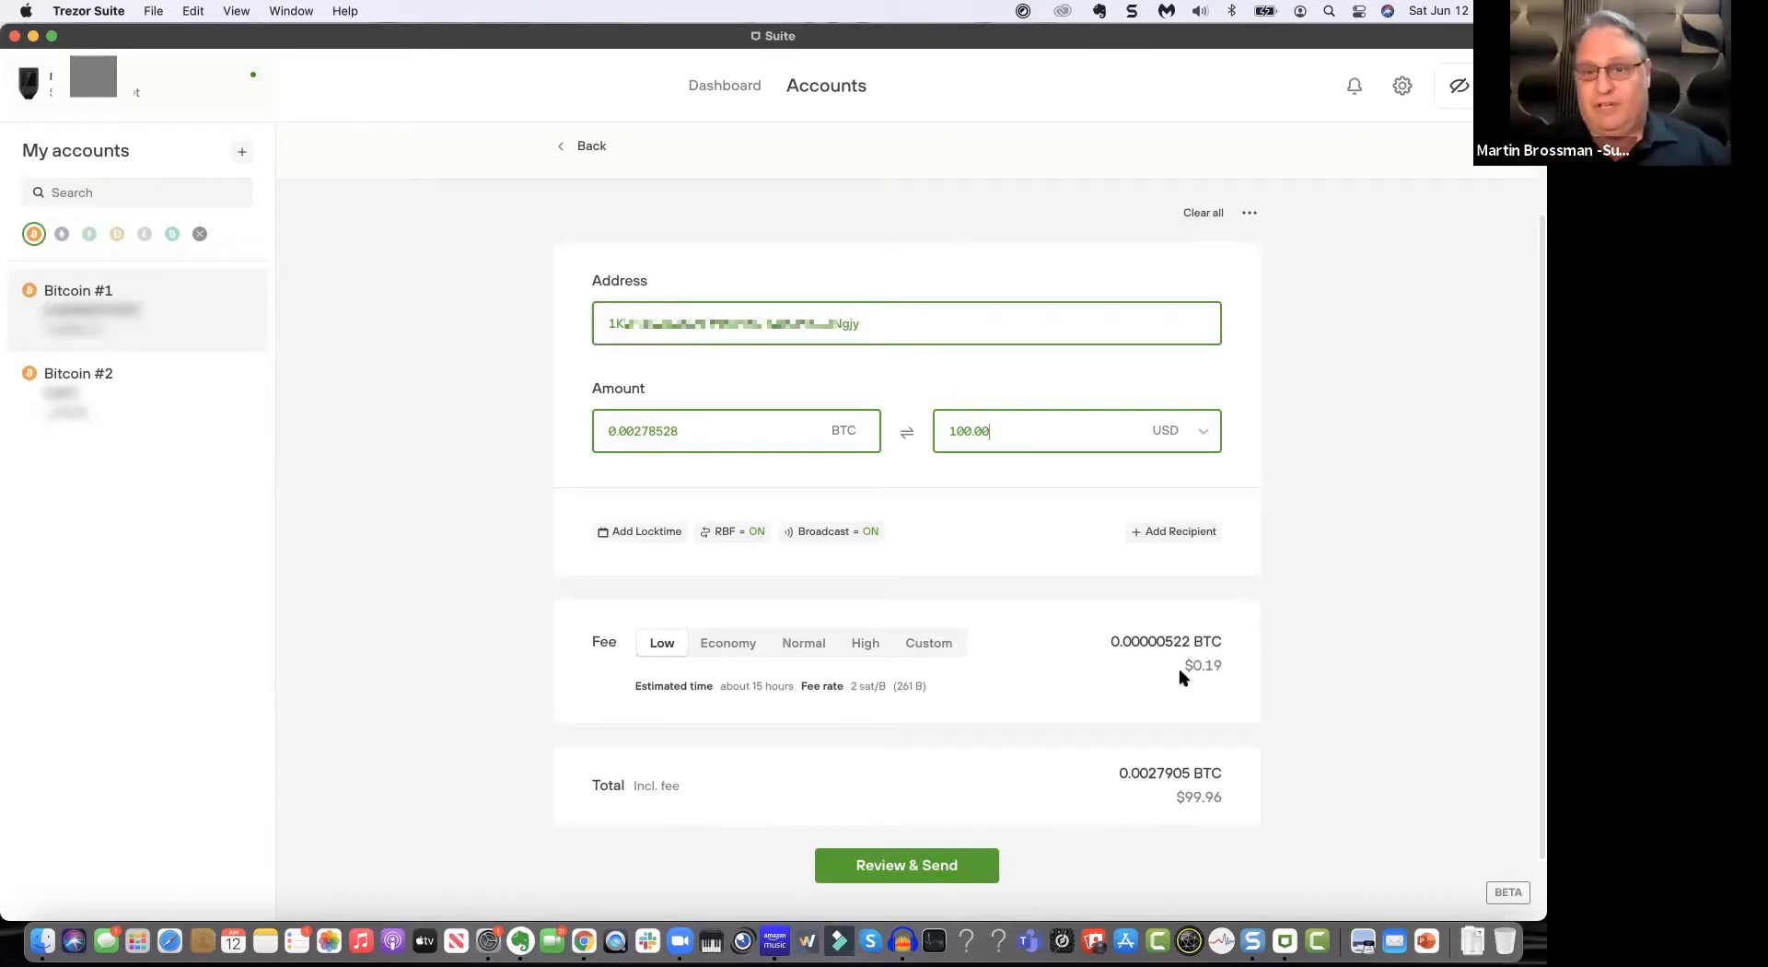
{"action": "double_click", "coordinate": [948, 430]}
{"action": "type", "text": "20.00"}
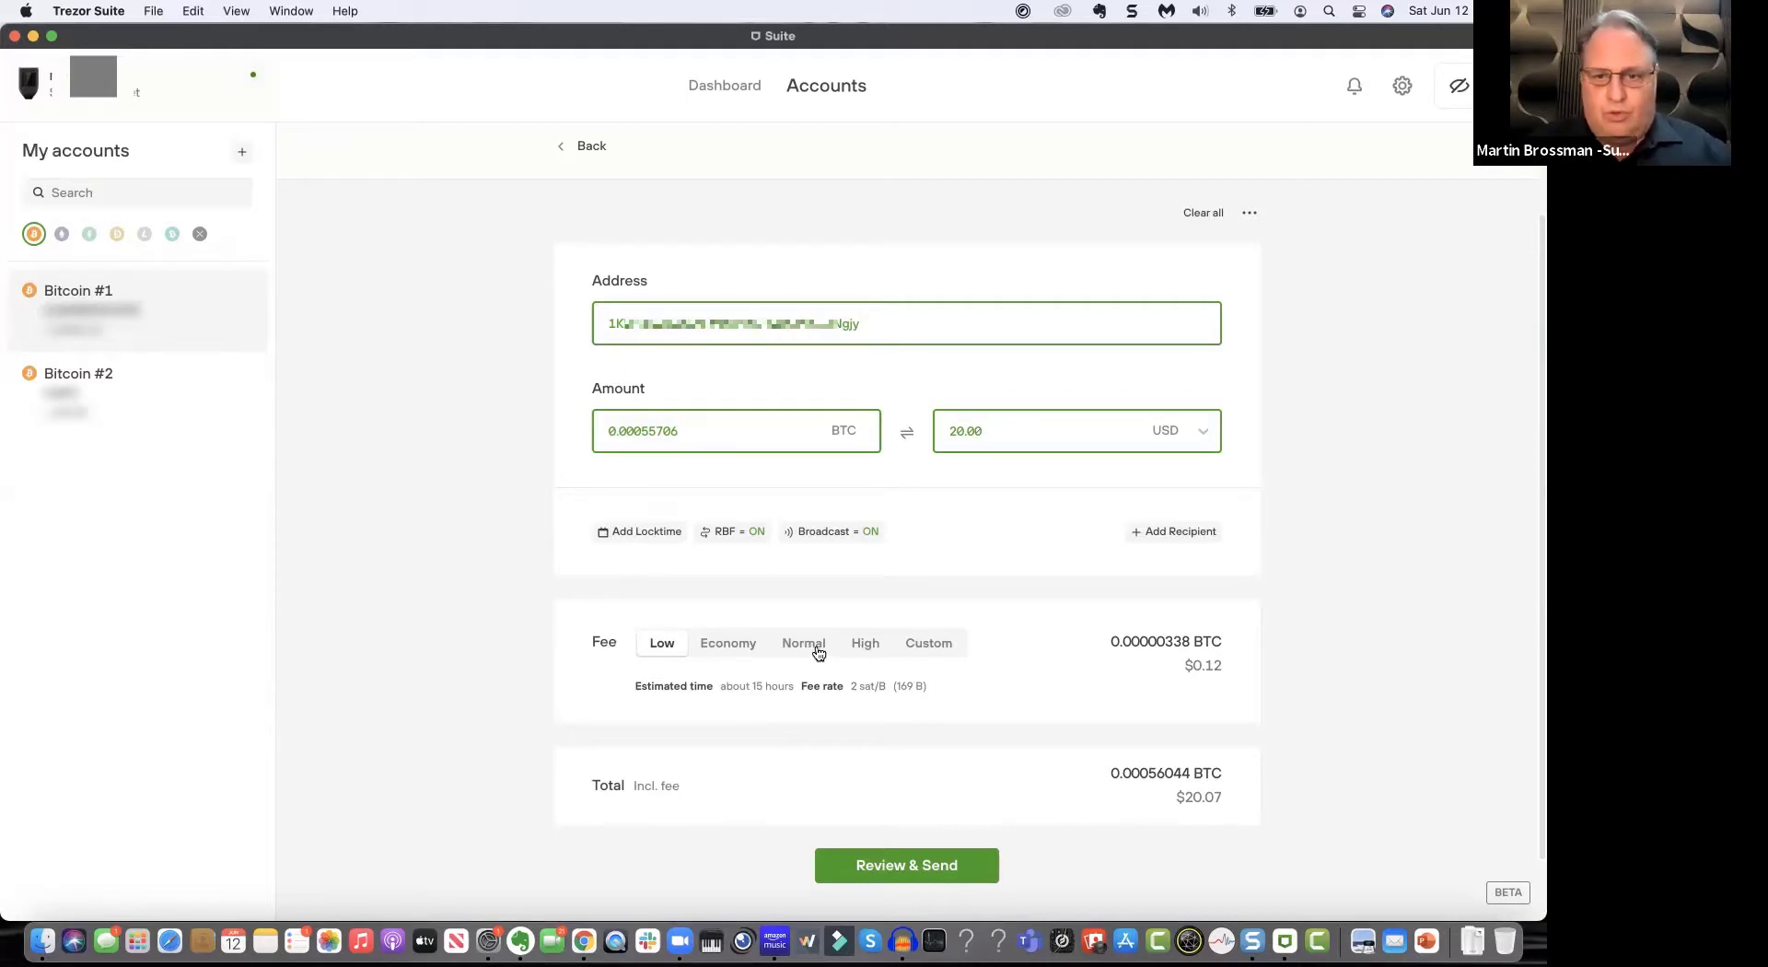
Step: Switch the fee from Low to Normal: 0.00005239 BTC, about 10 minutes
{"action": "left_click", "coordinate": [815, 649]}
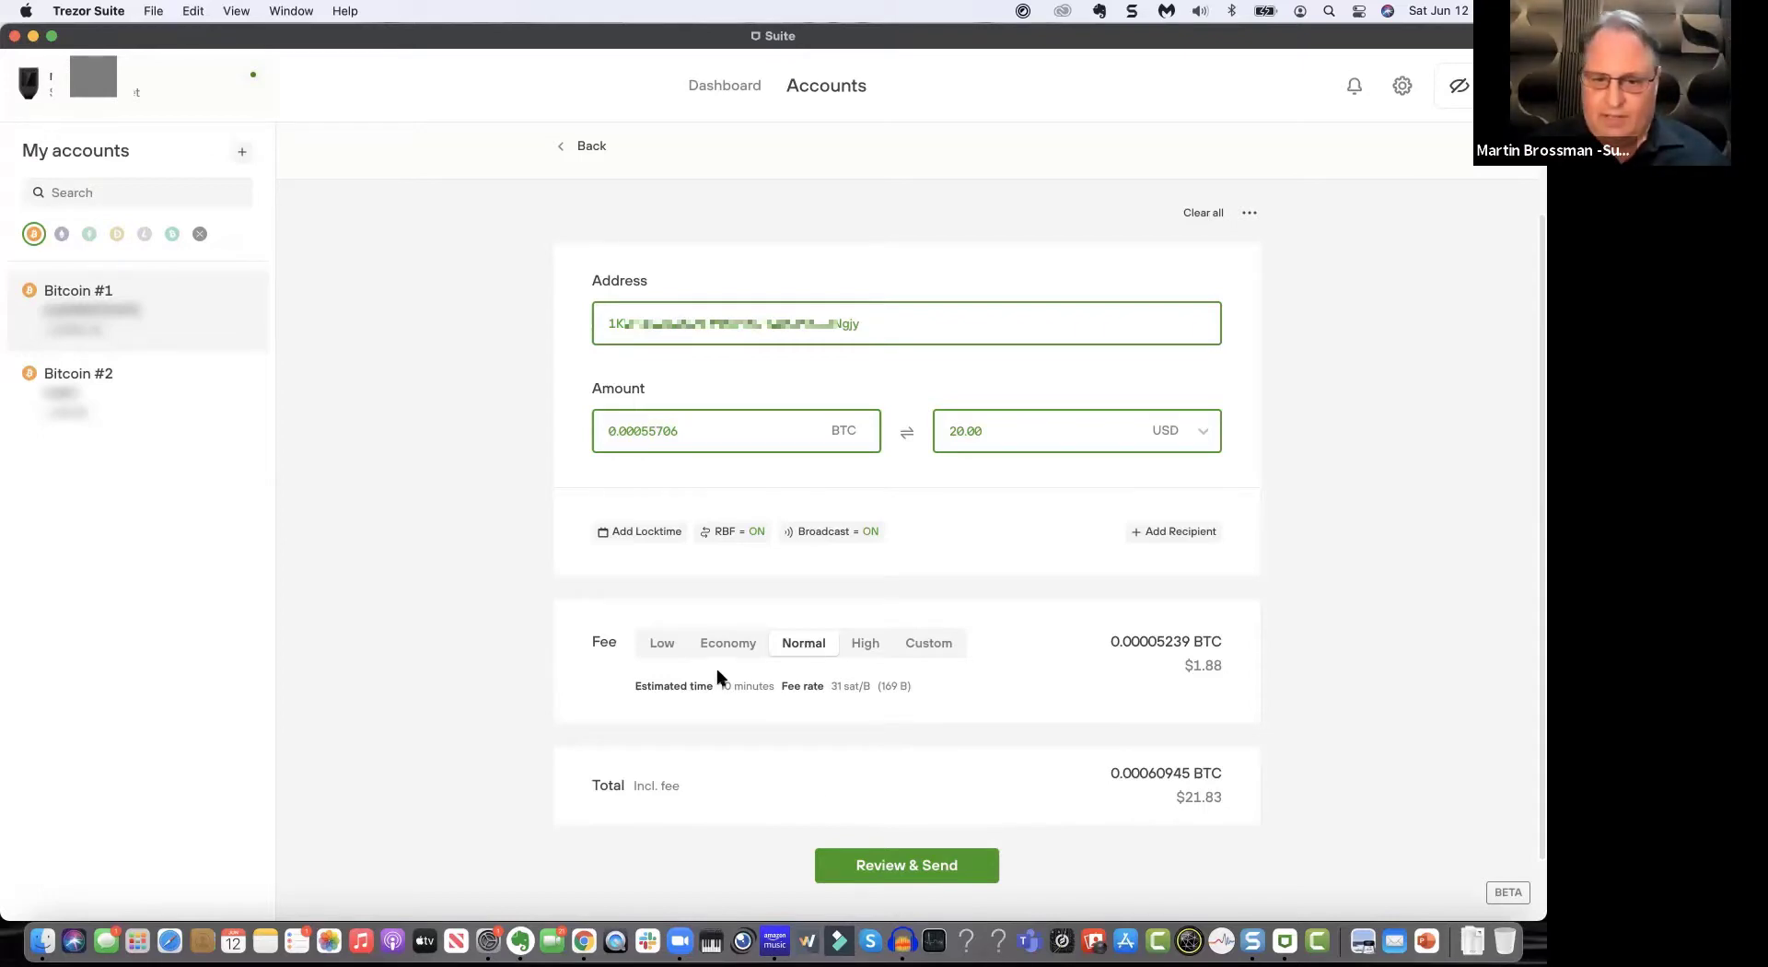
Step: Start Review & Send and confirm the 0.00055706 BTC payment on the Trezor device
{"action": "left_click", "coordinate": [887, 879]}
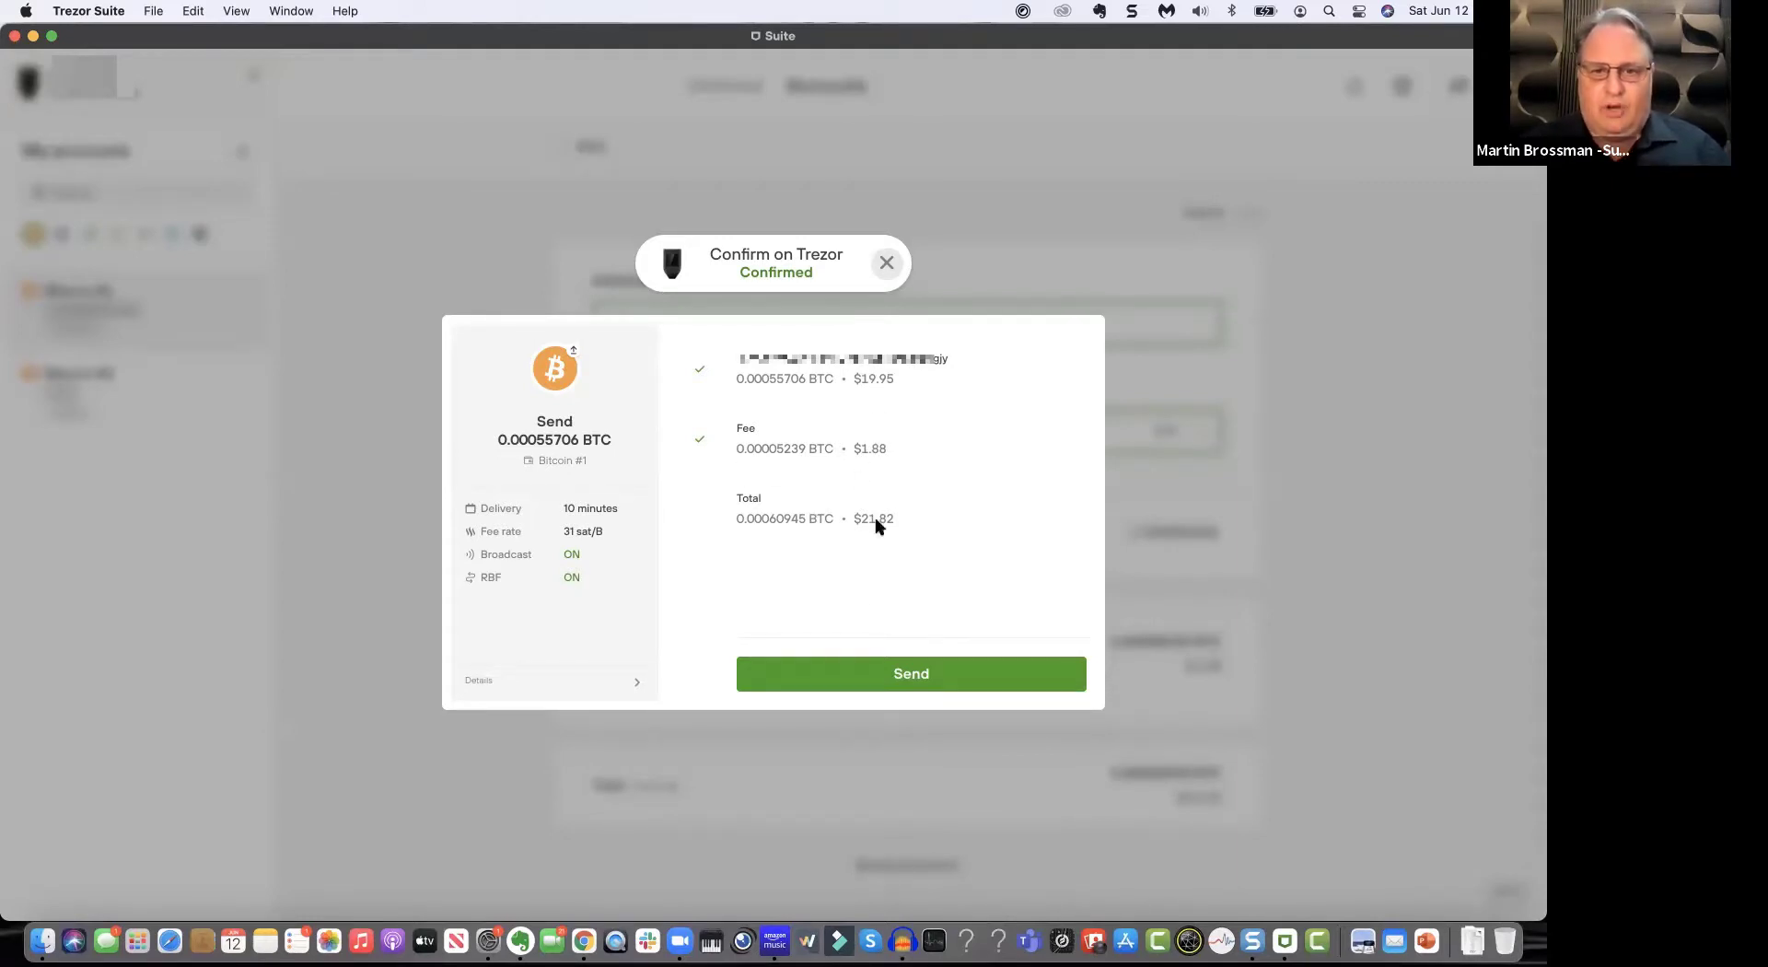
Step: Broadcast the confirmed payment and dismiss the 'sent from Bitcoin #1' notification
{"action": "left_click", "coordinate": [898, 675]}
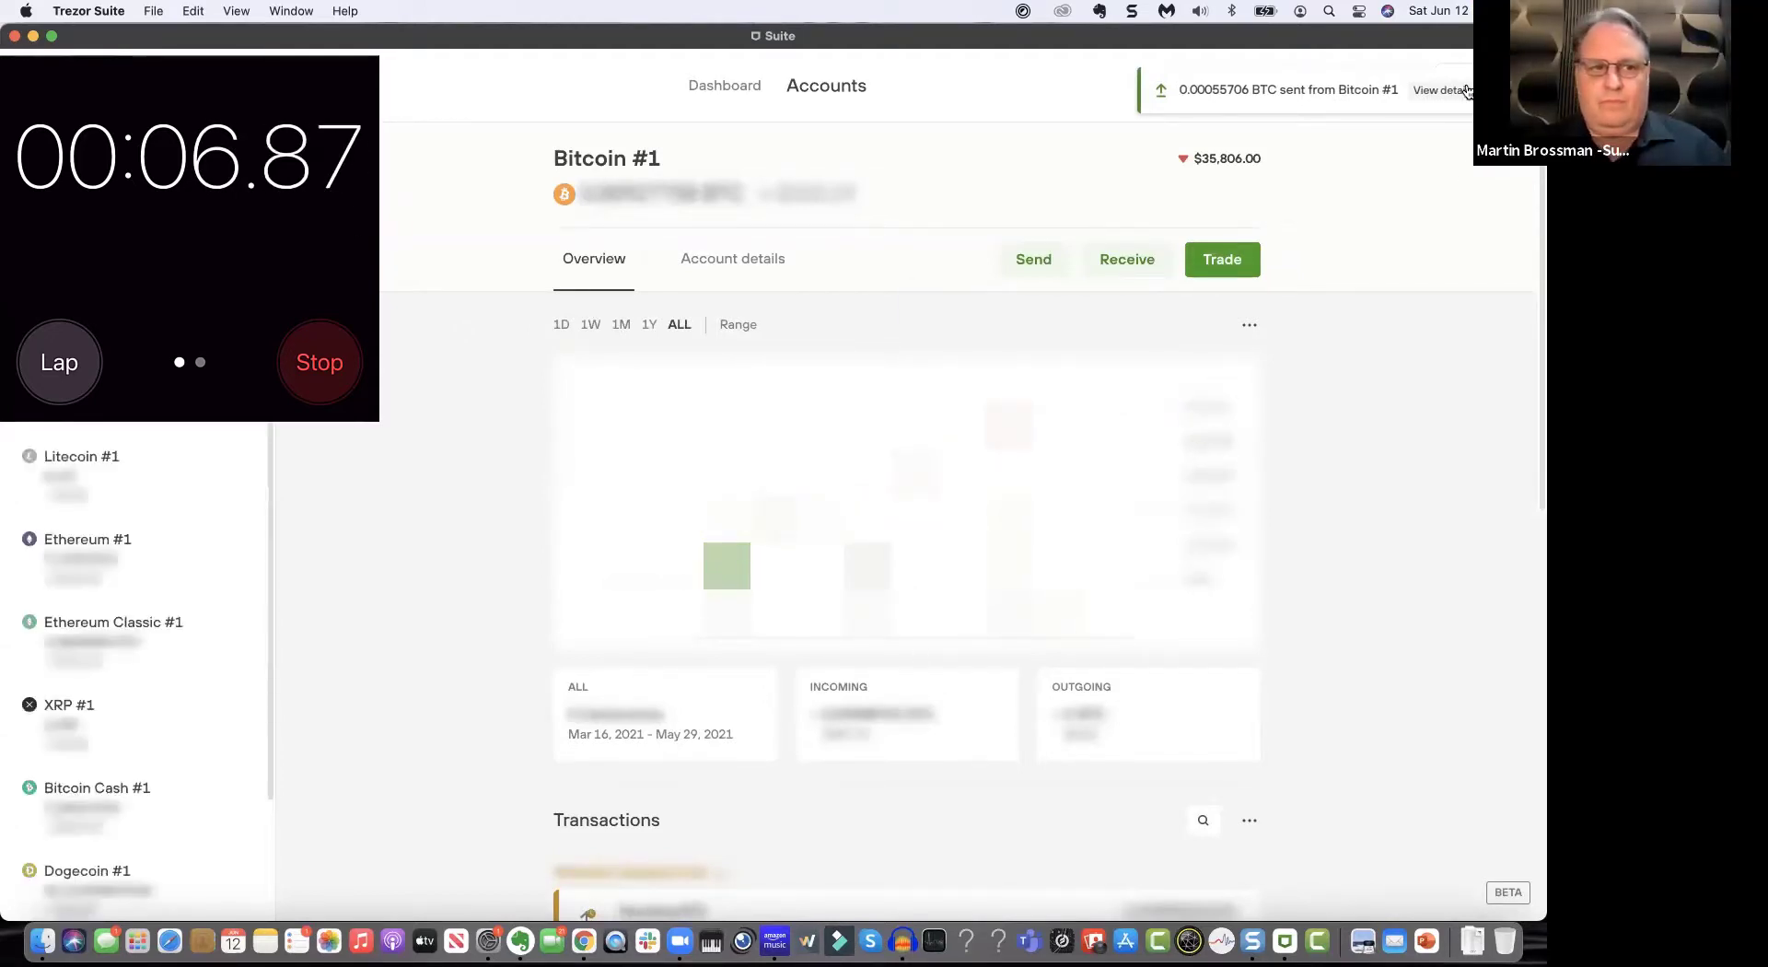
{"action": "left_click", "coordinate": [1467, 90]}
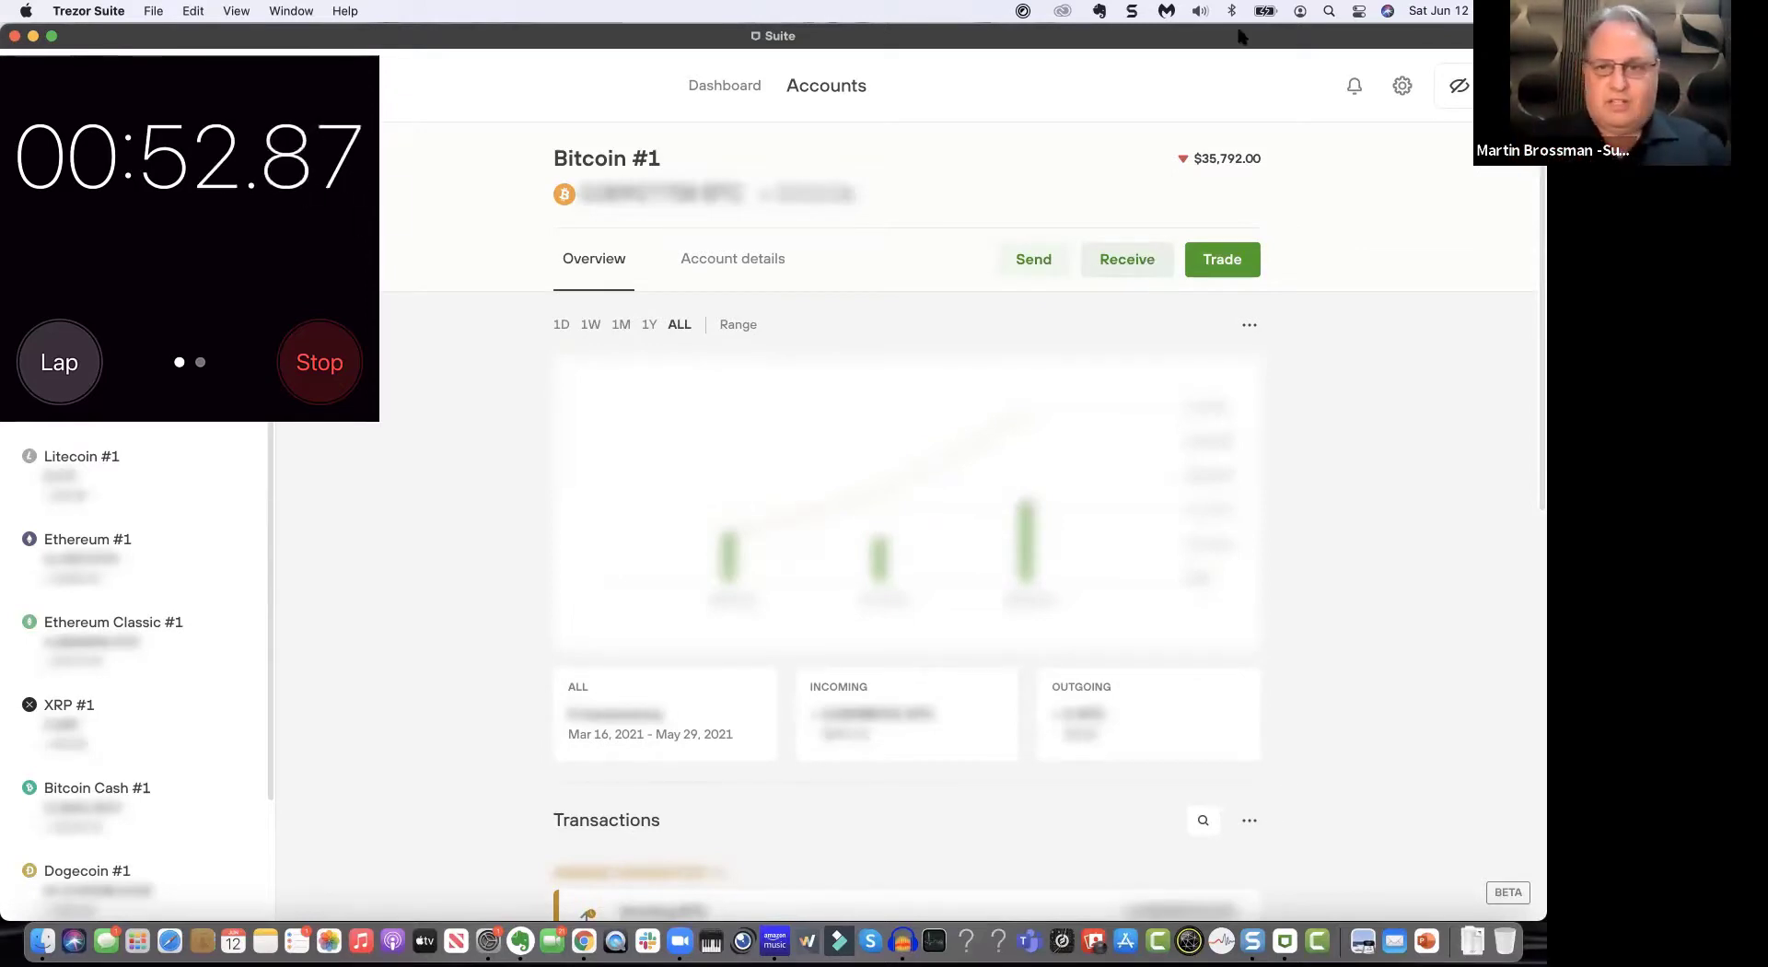
{"action": "left_click", "coordinate": [1454, 88]}
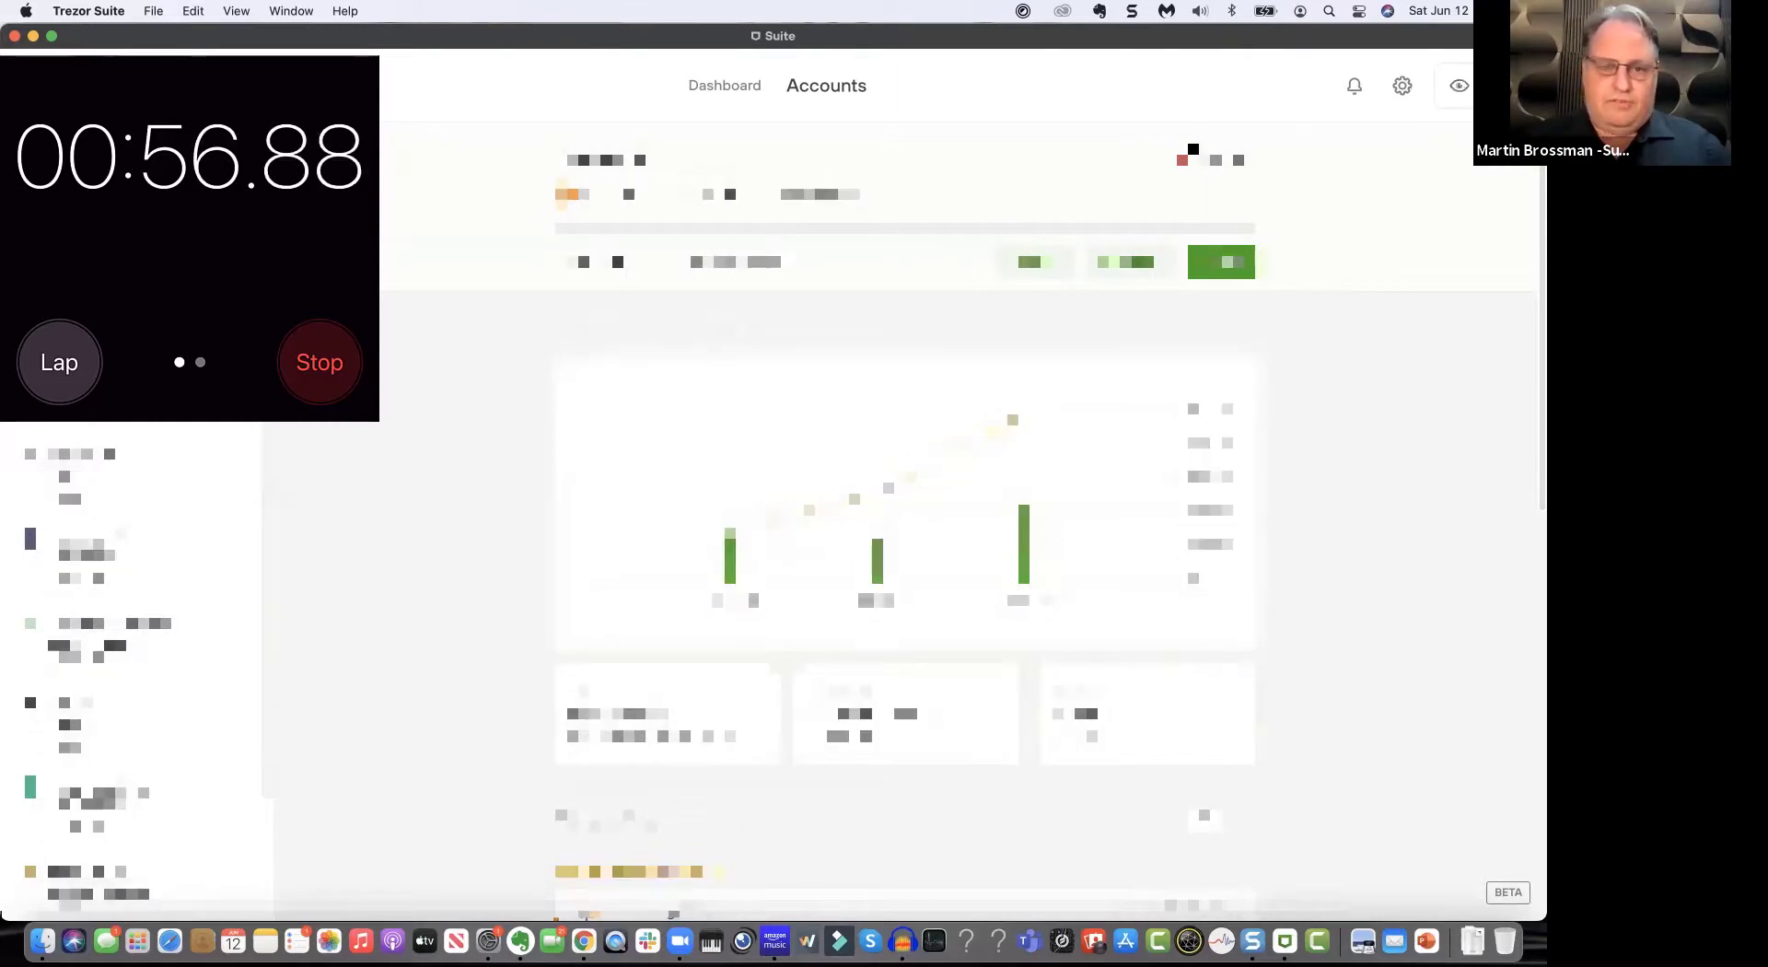
{"action": "scroll", "coordinate": [459, 556], "scroll_direction": "down", "scroll_amount": 5}
{"action": "scroll", "coordinate": [460, 556], "scroll_direction": "down", "scroll_amount": 2}
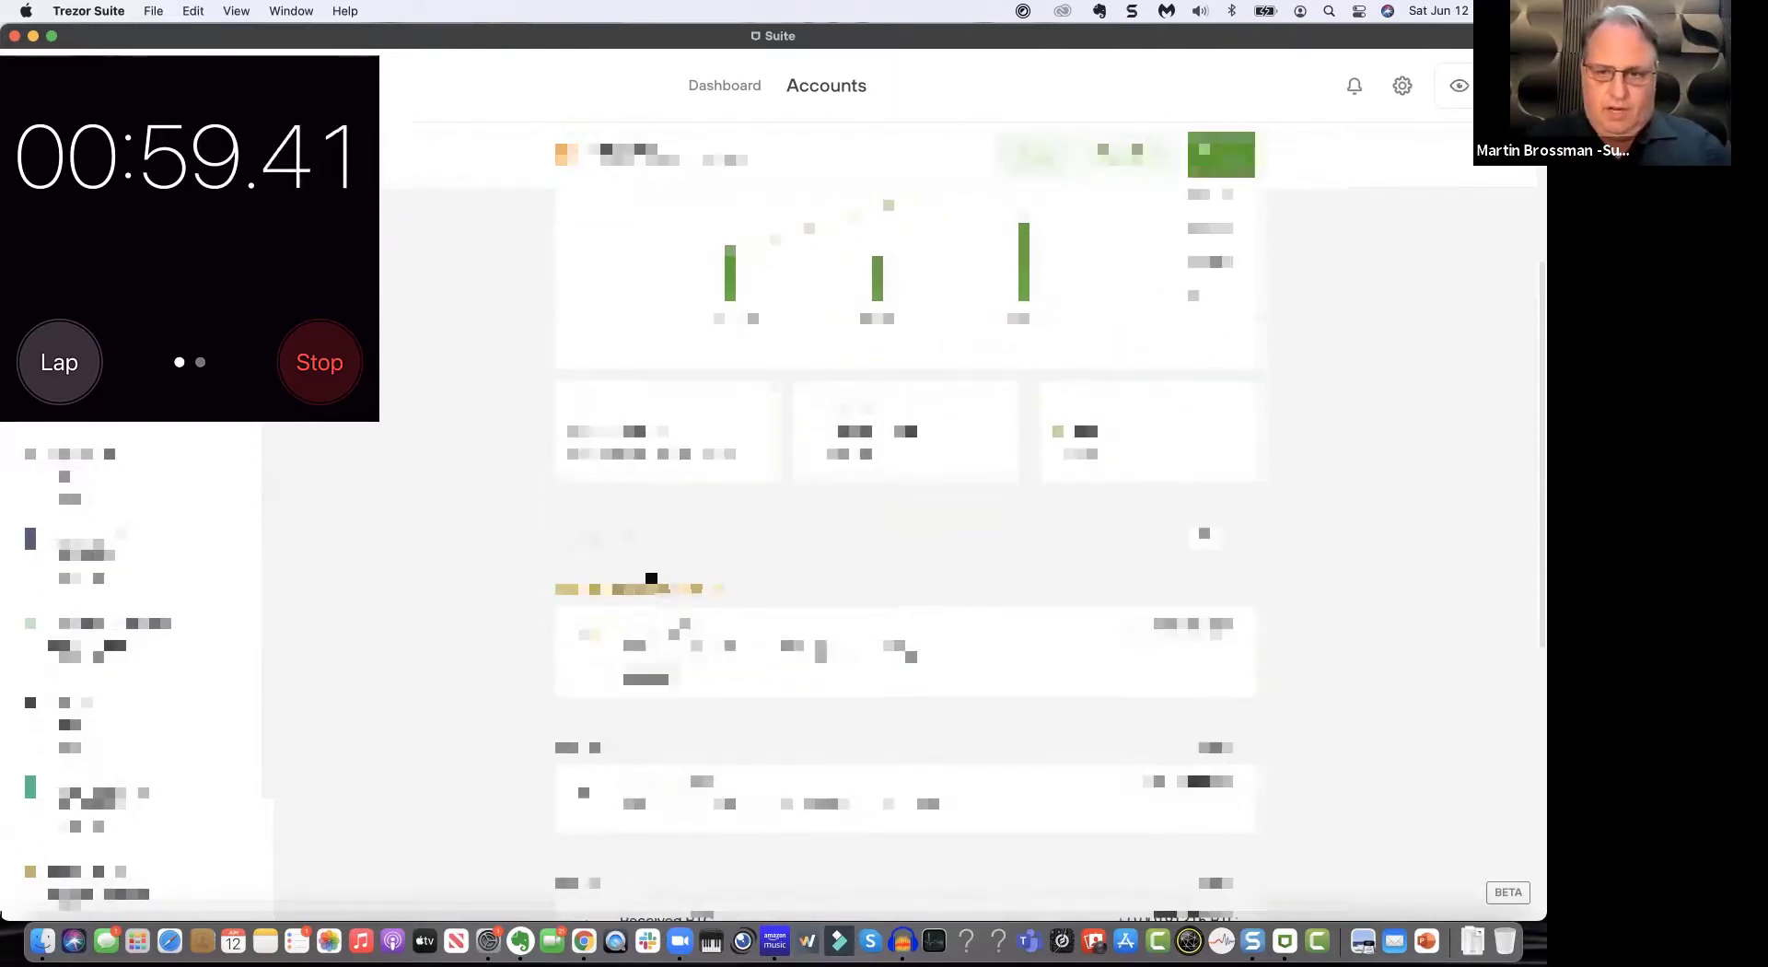
{"action": "scroll", "coordinate": [832, 725], "scroll_direction": "down", "scroll_amount": 1}
{"action": "left_click", "coordinate": [833, 725]}
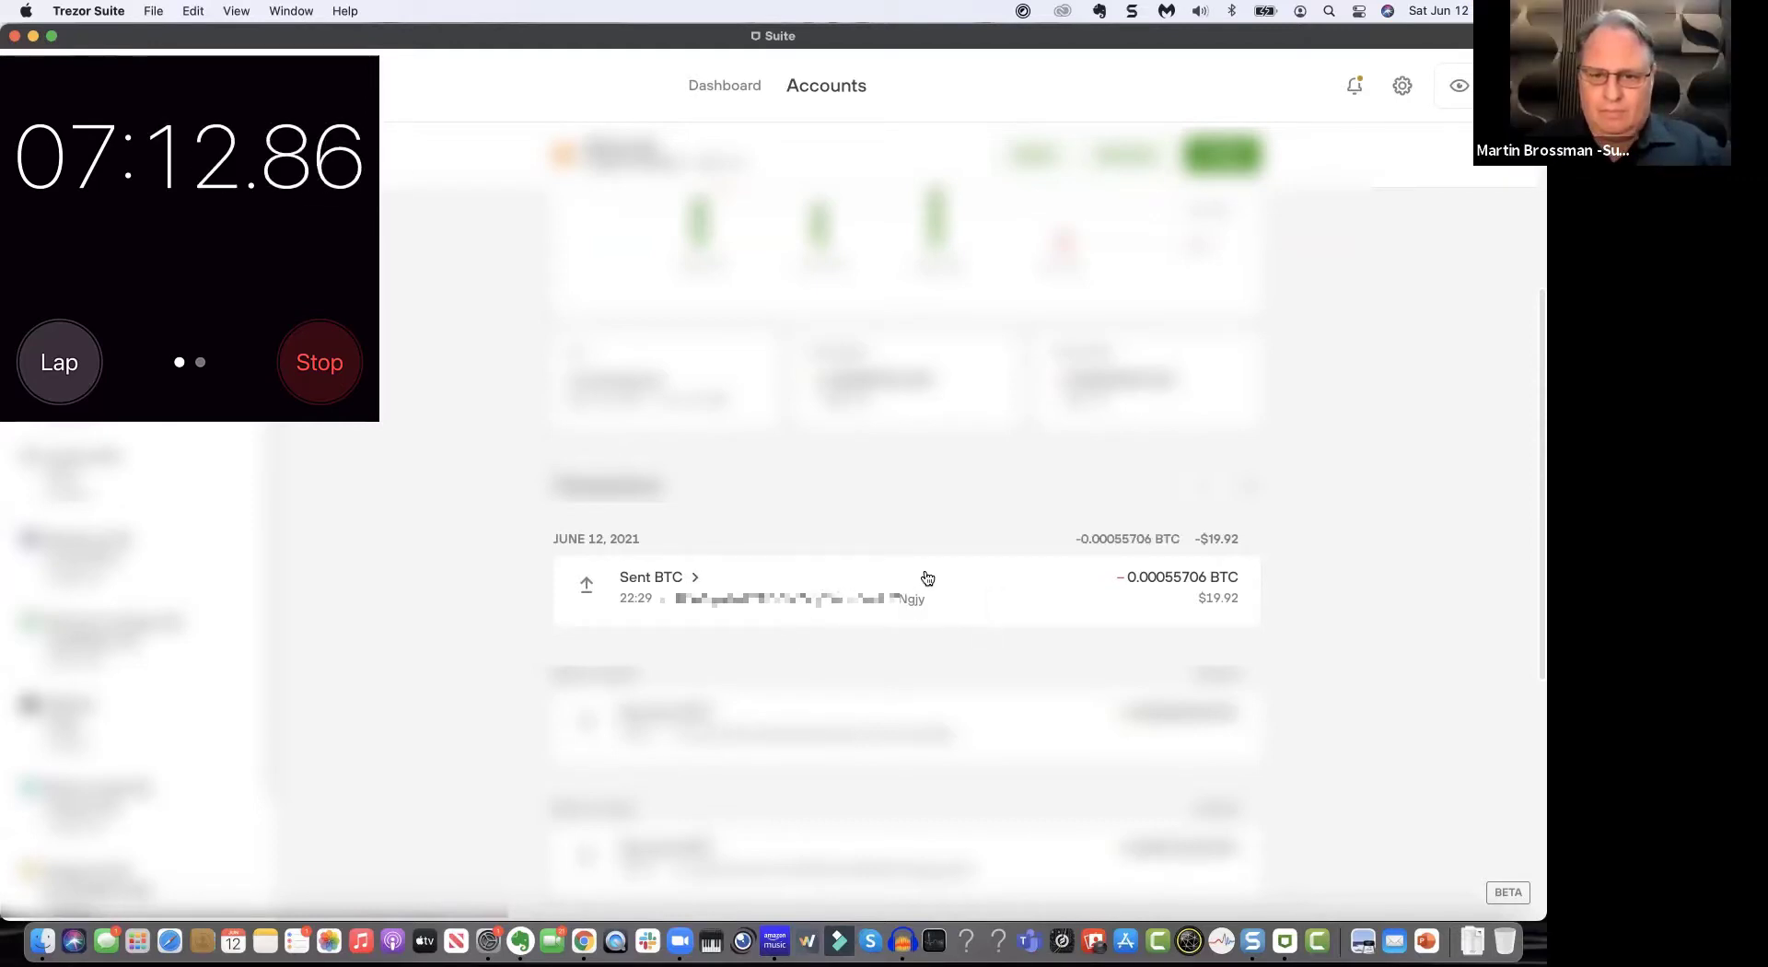
{"action": "left_click", "coordinate": [971, 599]}
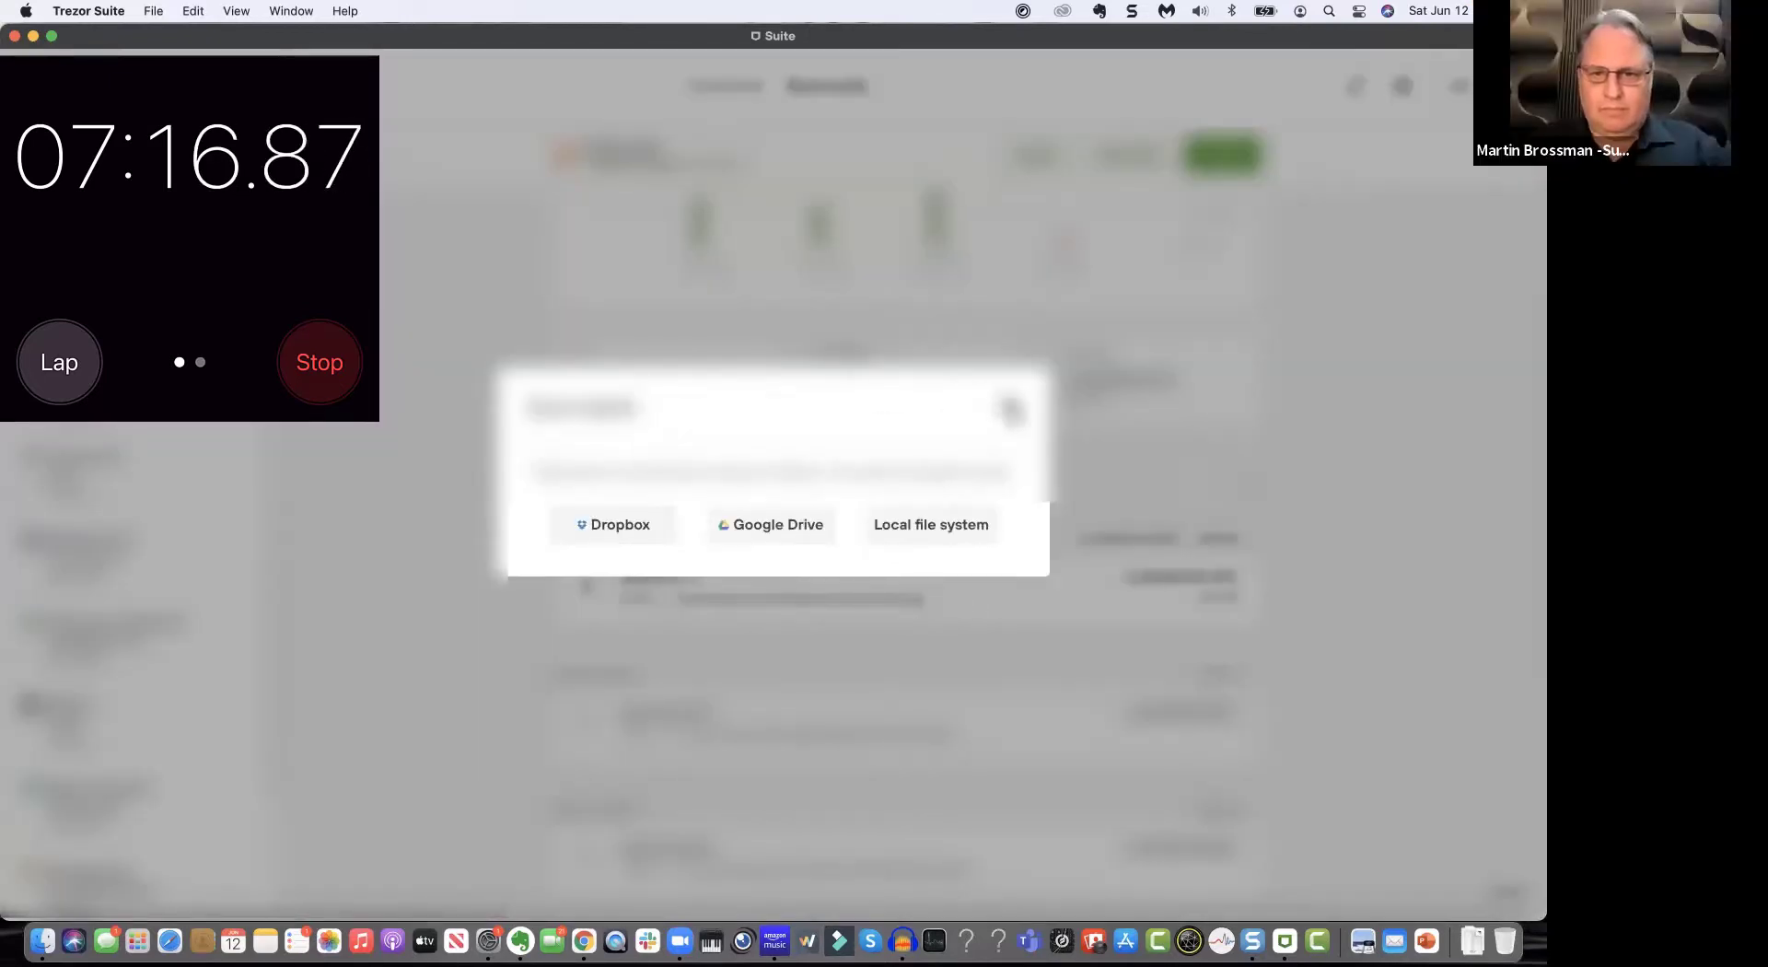
{"action": "left_click", "coordinate": [1012, 406]}
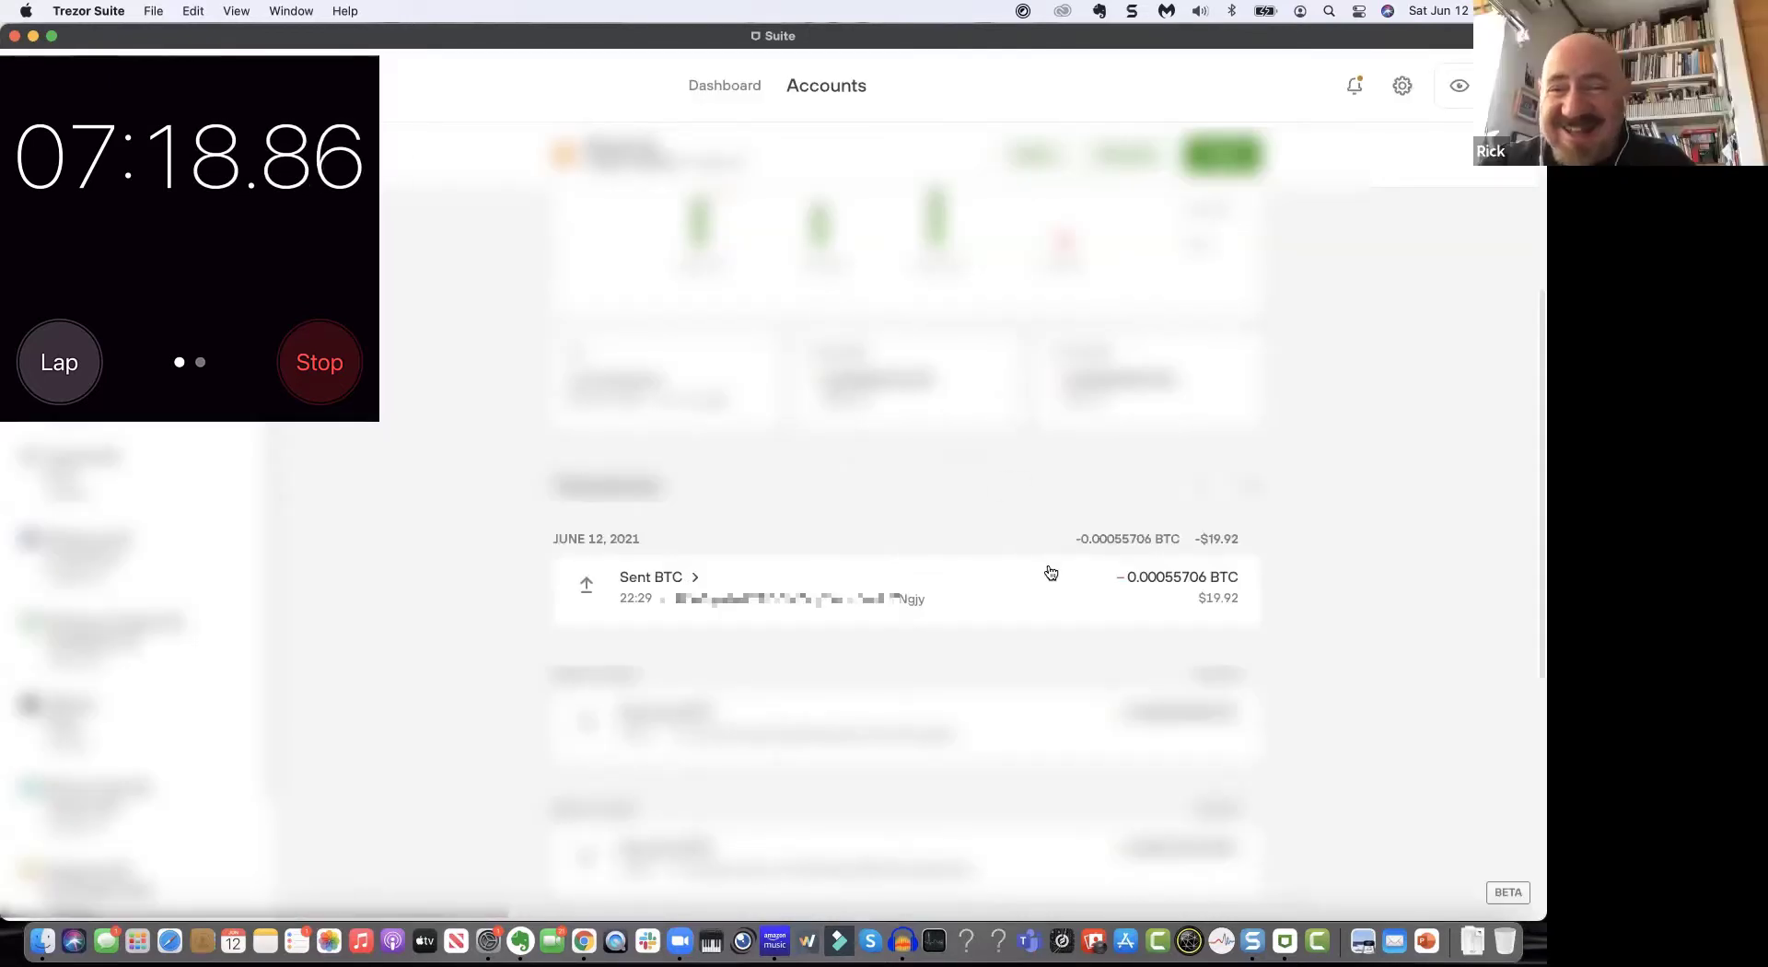